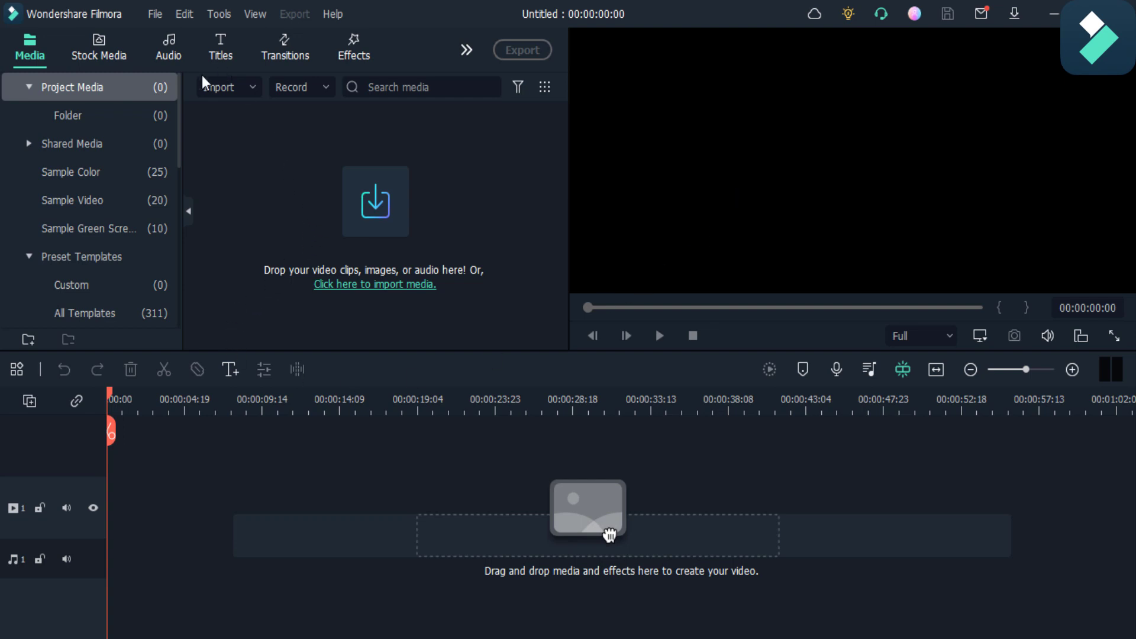
Step: Search the stock media library for 'car video'
left_click(93, 54)
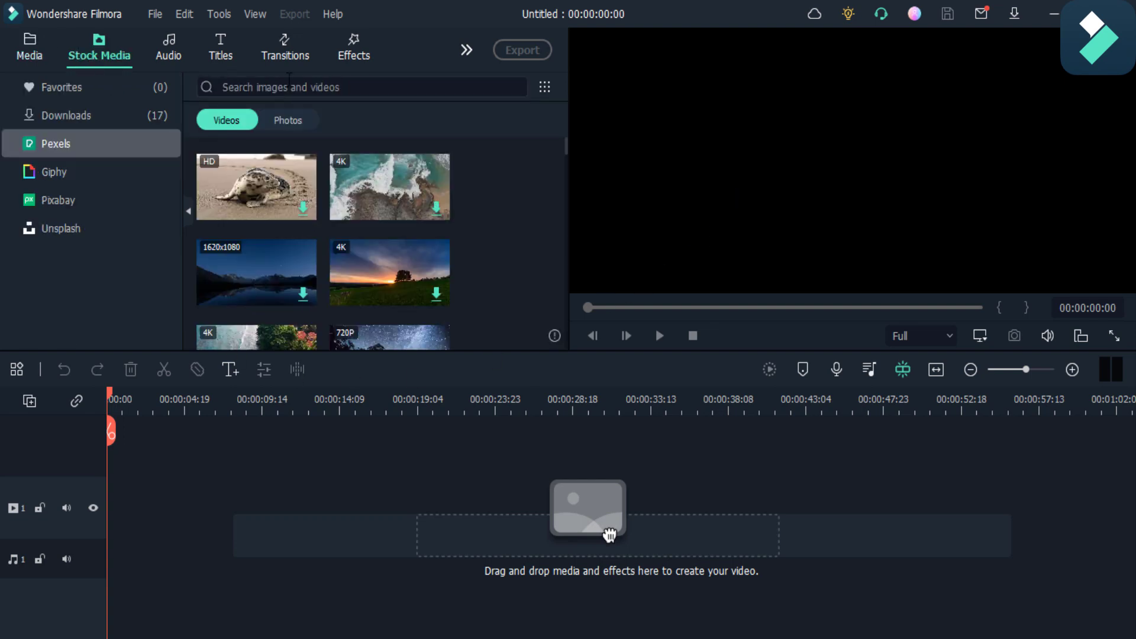
left_click(306, 83)
type("car video")
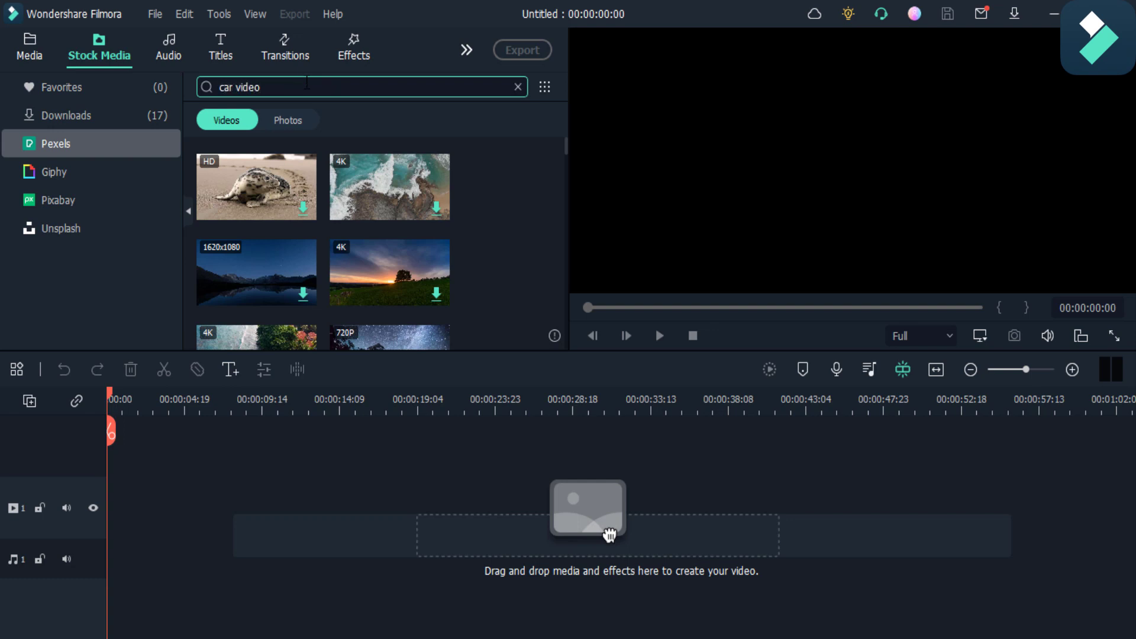
key("Return")
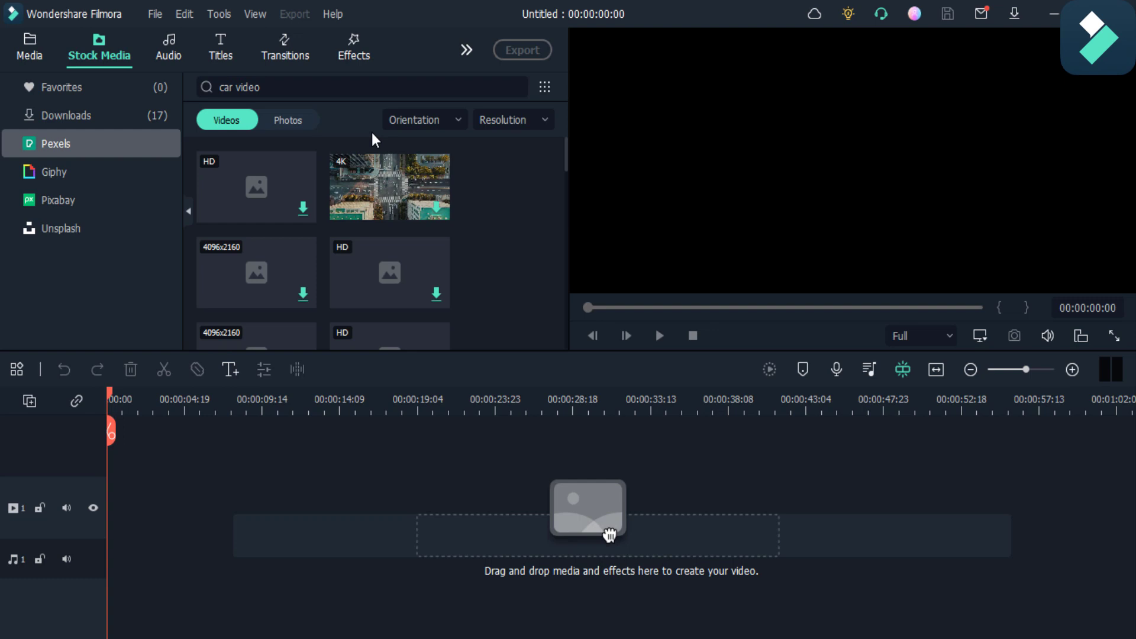
Step: Place the speedometer clip at the start of the timeline and zoom in on it
scroll(381, 207, "down", 5)
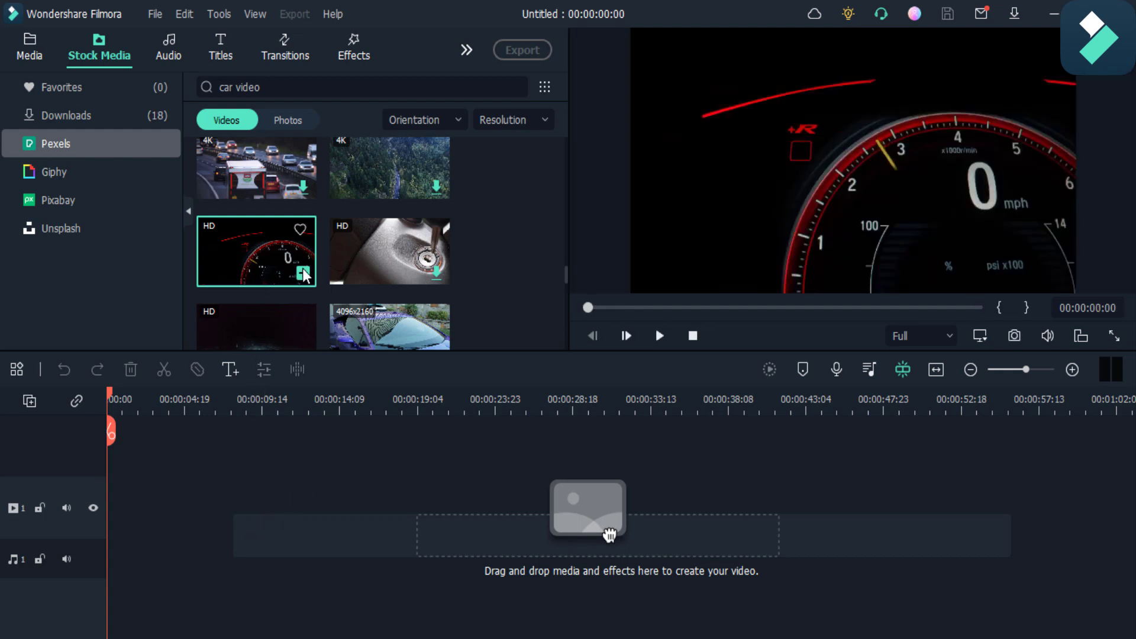
left_click_drag(609, 536, 606, 532)
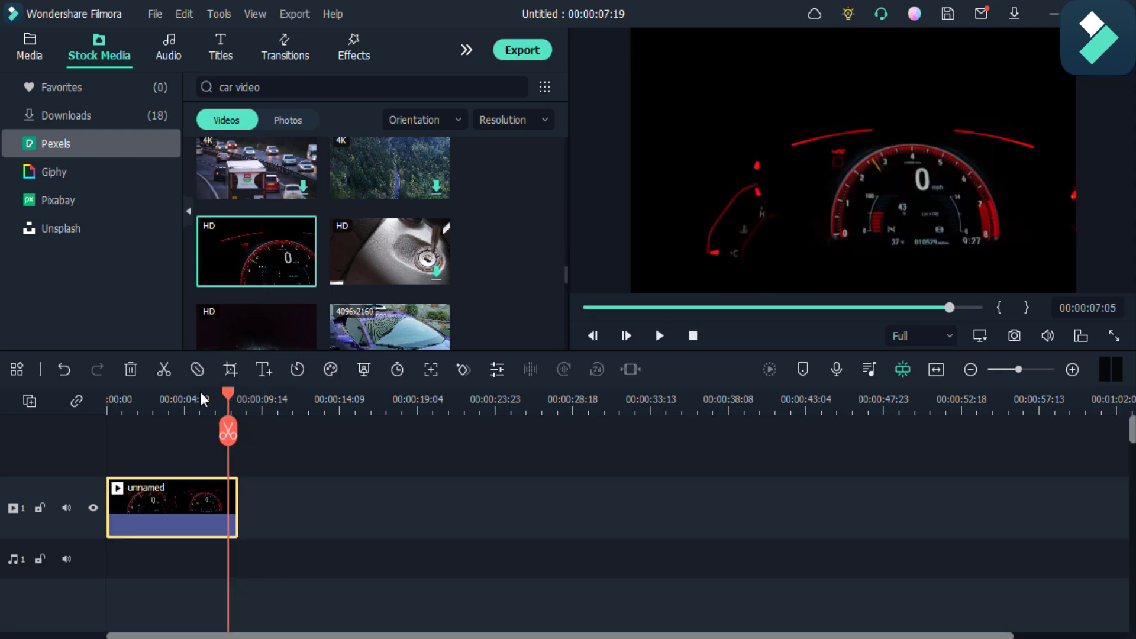
left_click(107, 393)
left_click_drag(184, 400, 349, 400)
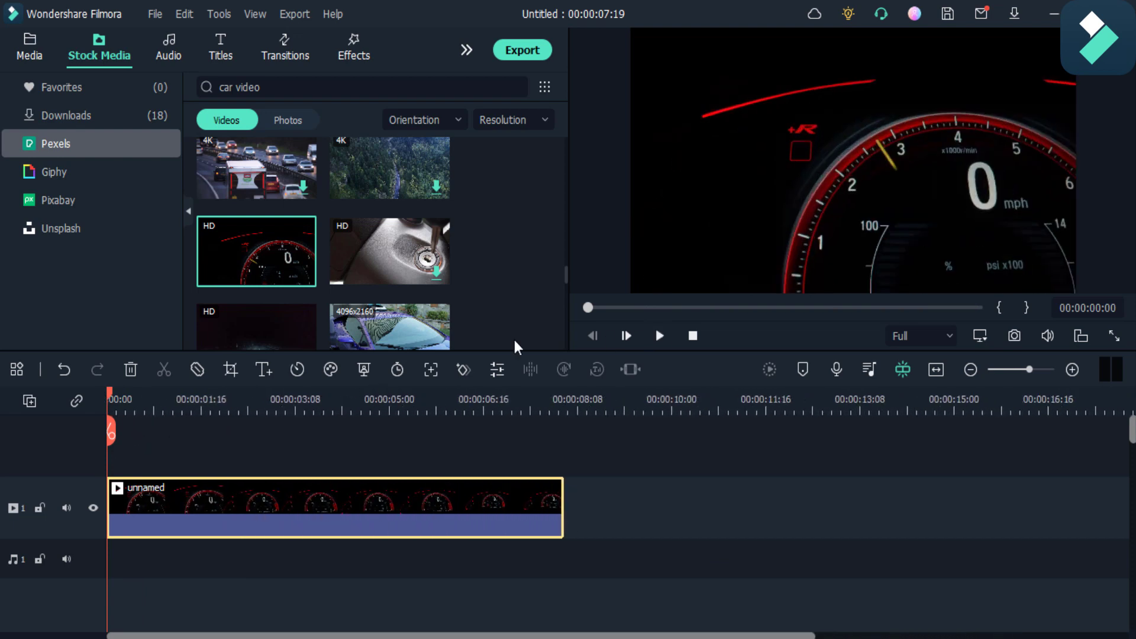
Step: Search the Titles library for 'default title'
left_click(30, 55)
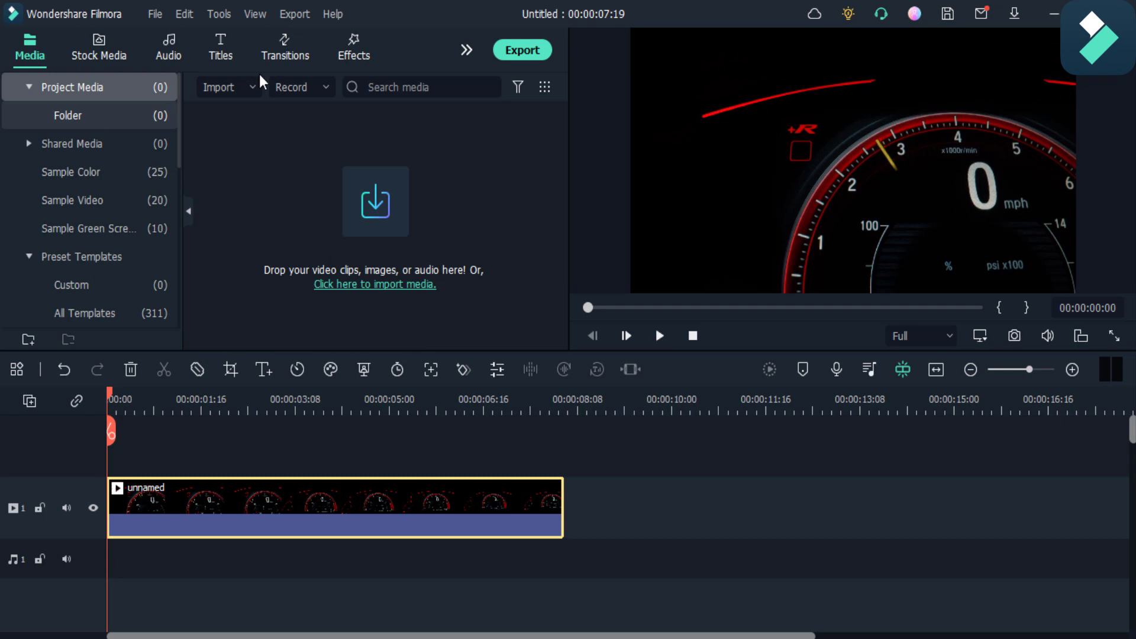
left_click(233, 42)
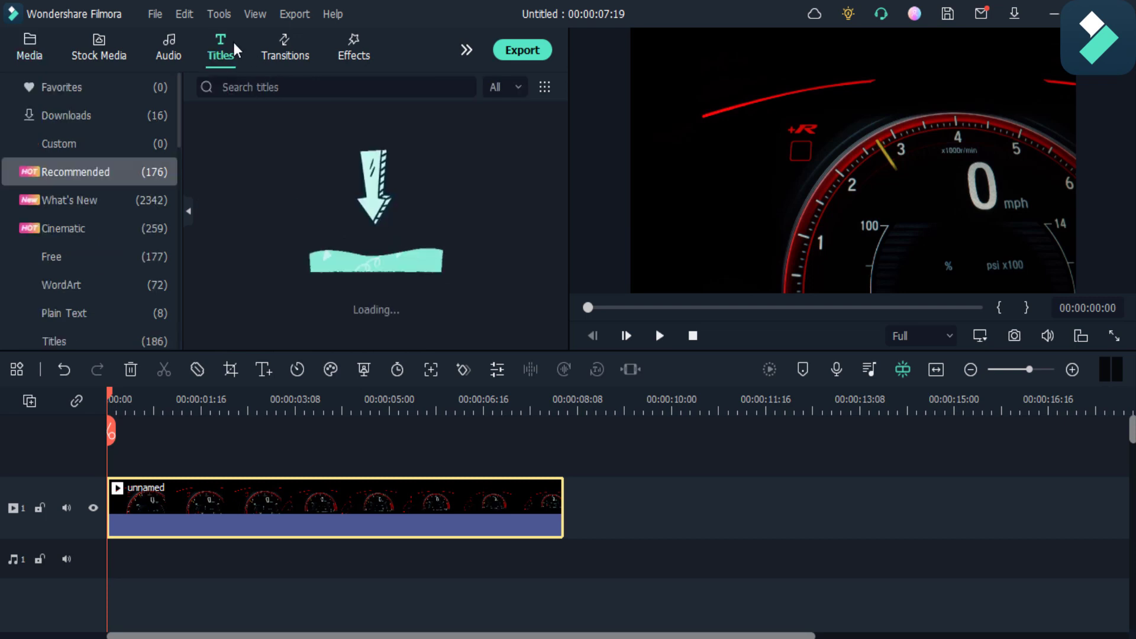
left_click(253, 82)
type("de")
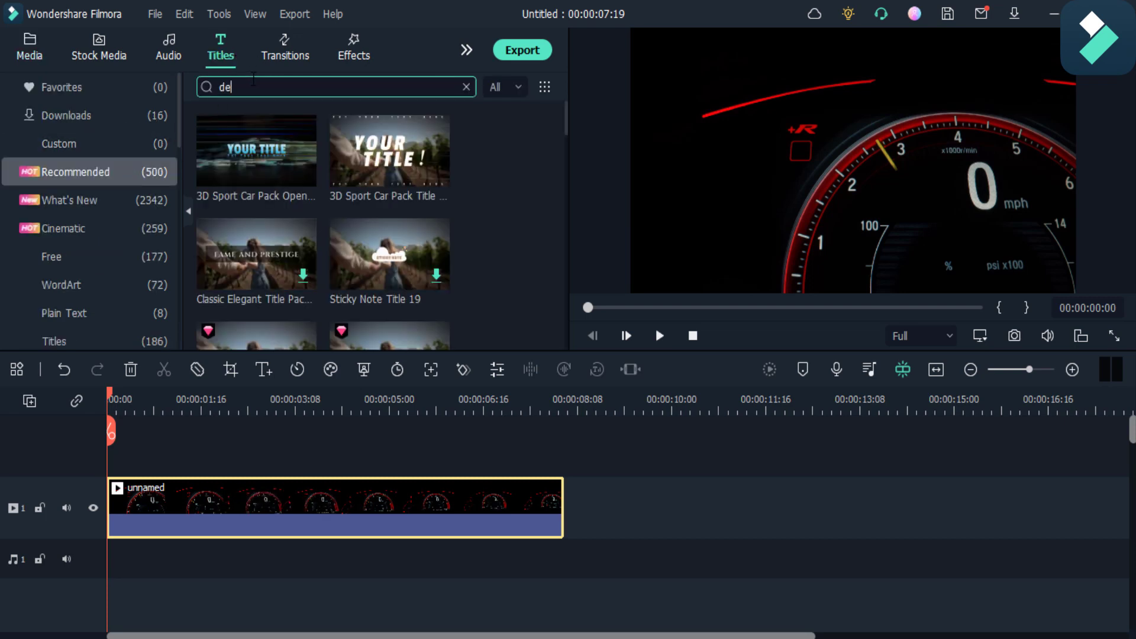
type("fault")
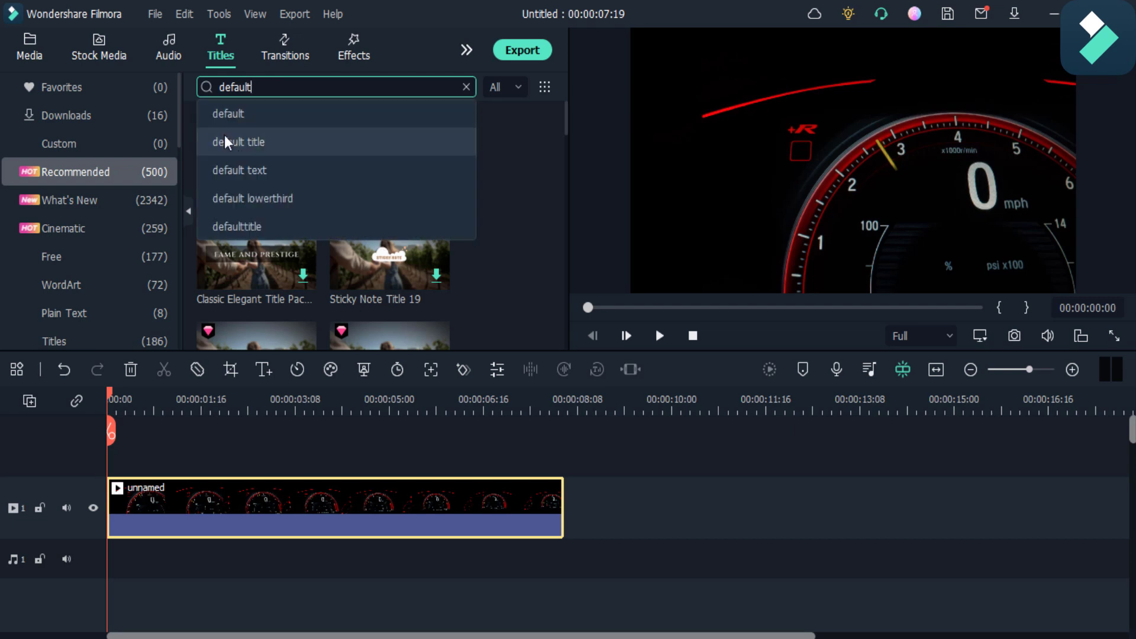
left_click(225, 139)
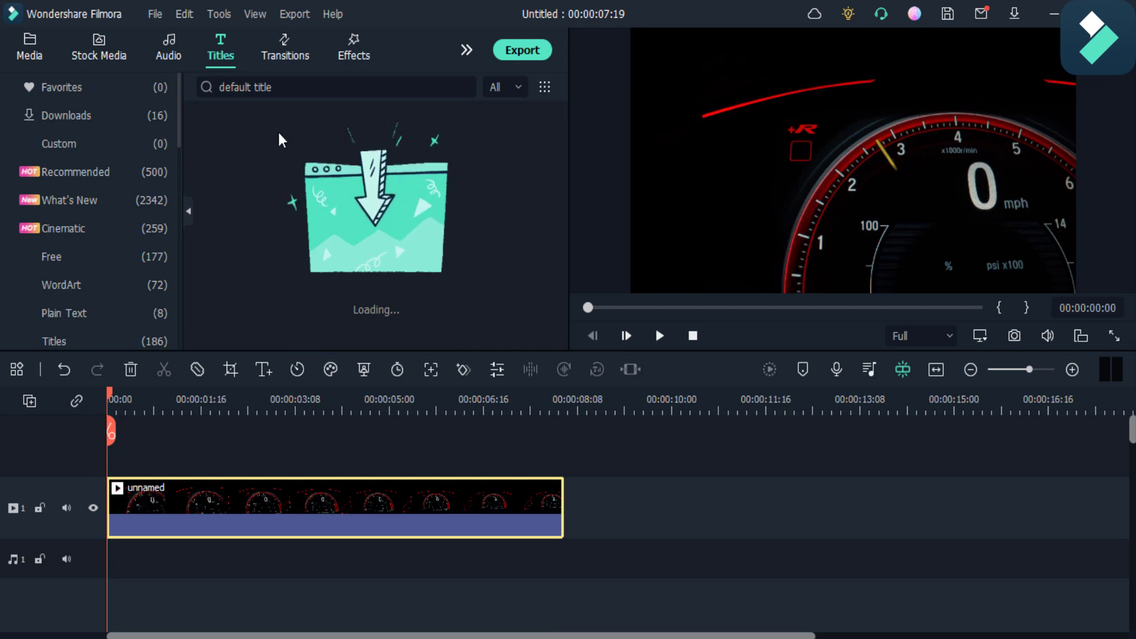
Step: Add Default Title to the timeline and stretch it to end with the speedometer clip
mouse_move(272, 133)
left_click(302, 173)
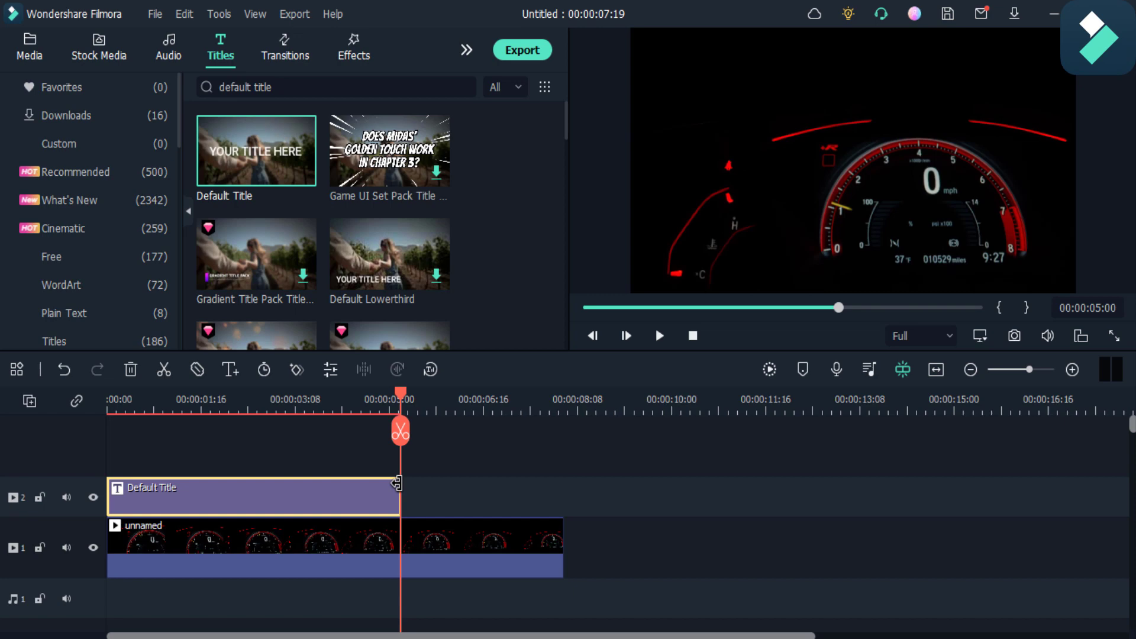
left_click_drag(401, 486, 556, 522)
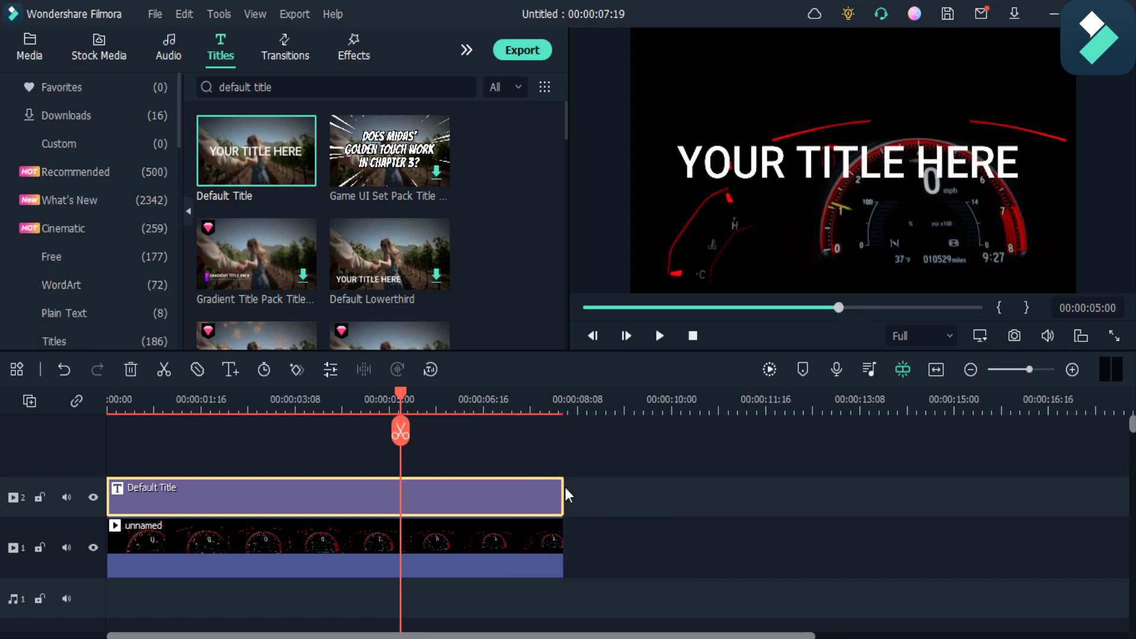
Step: Open the title in Advanced Text Edit and replace the placeholder text with 'First Ride'
double_click(365, 486)
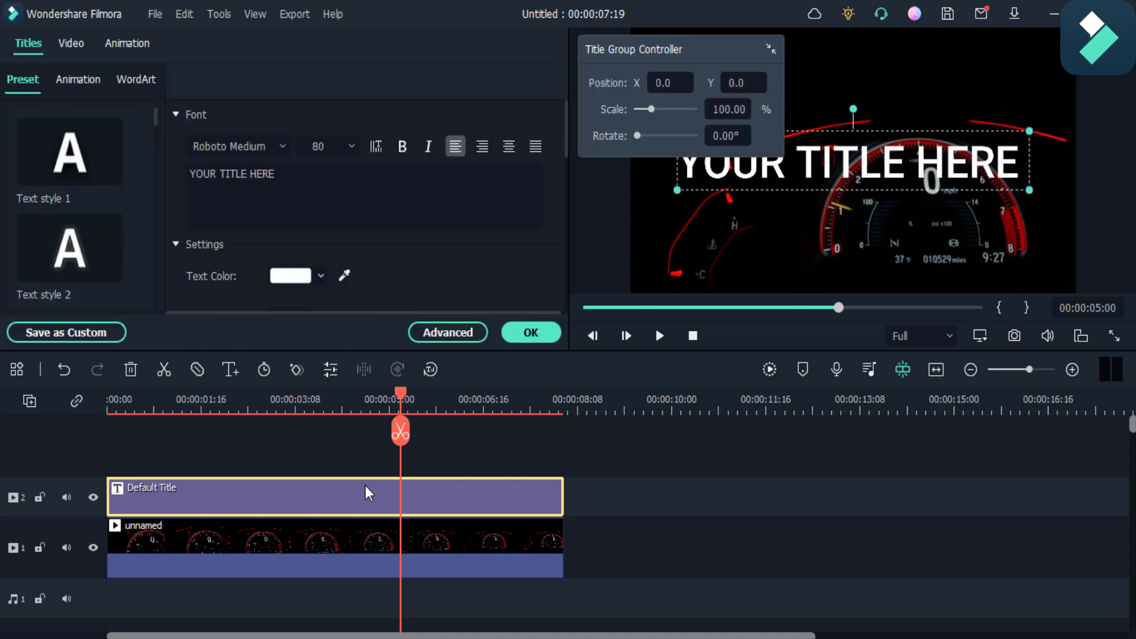
left_click(422, 329)
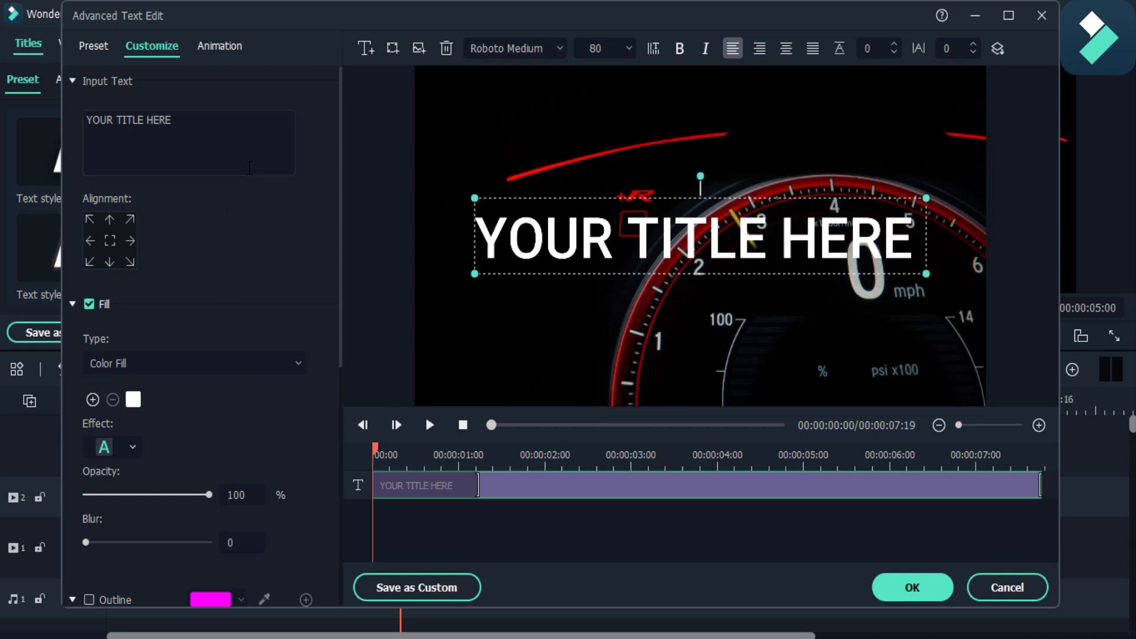
left_click(265, 137)
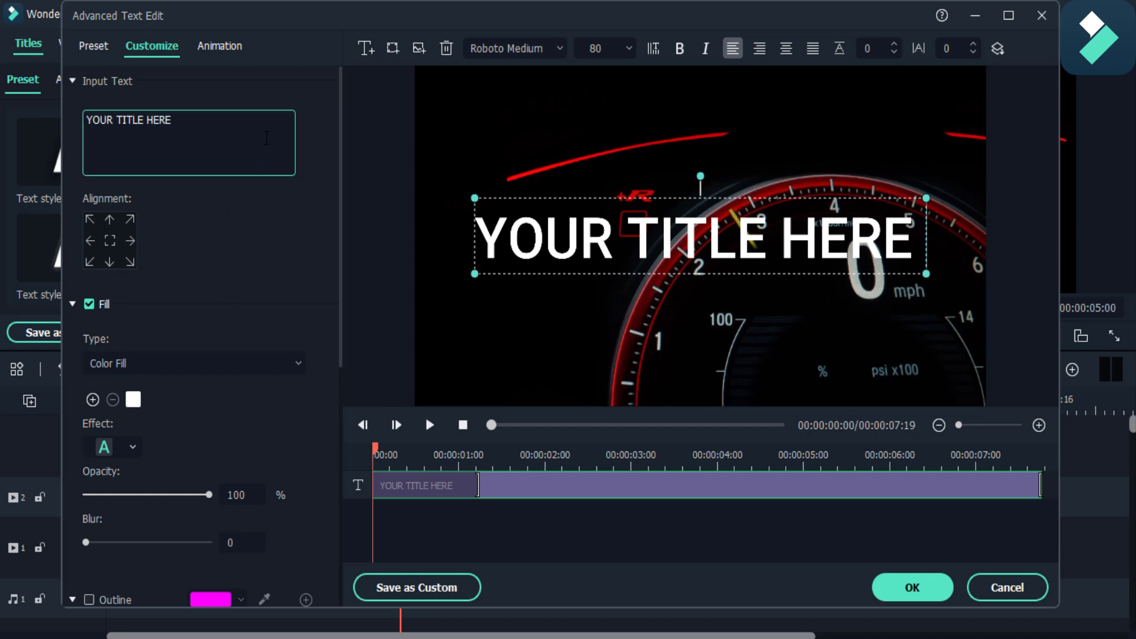
key("BackSpace")
key("BackSpace")
key("BackSpace")
key("BackSpace")
key("BackSpace")
key("BackSpace")
key("BackSpace")
key("BackSpace")
key("BackSpace")
key("BackSpace")
key("BackSpace")
key("BackSpace")
key("BackSpace")
key("BackSpace")
key("BackSpace")
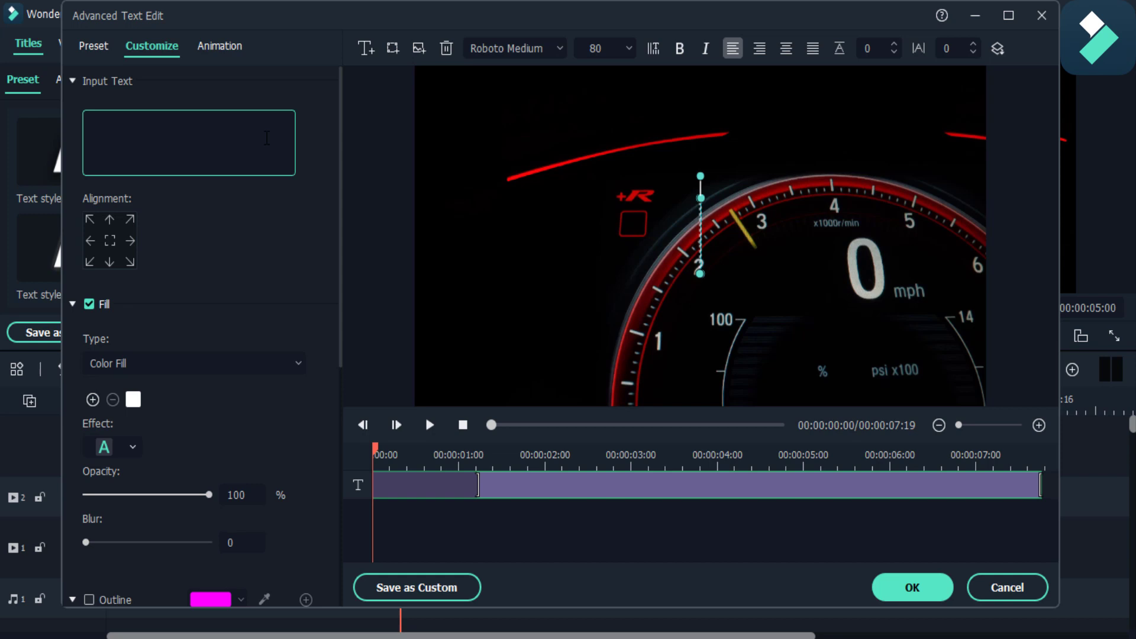
type("First ")
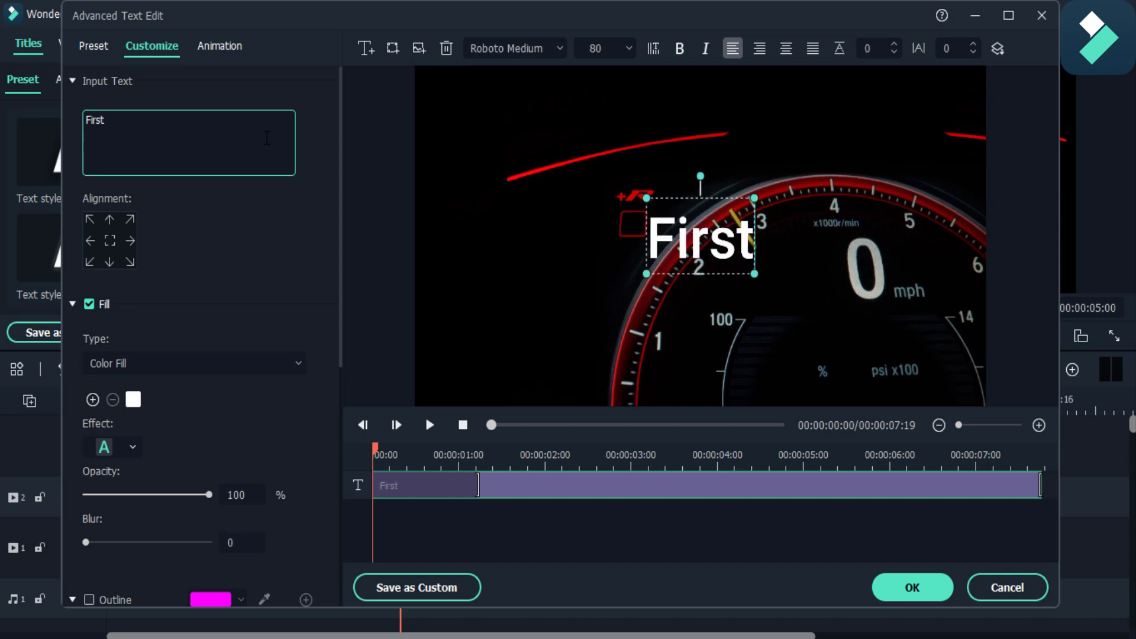
type("Ride")
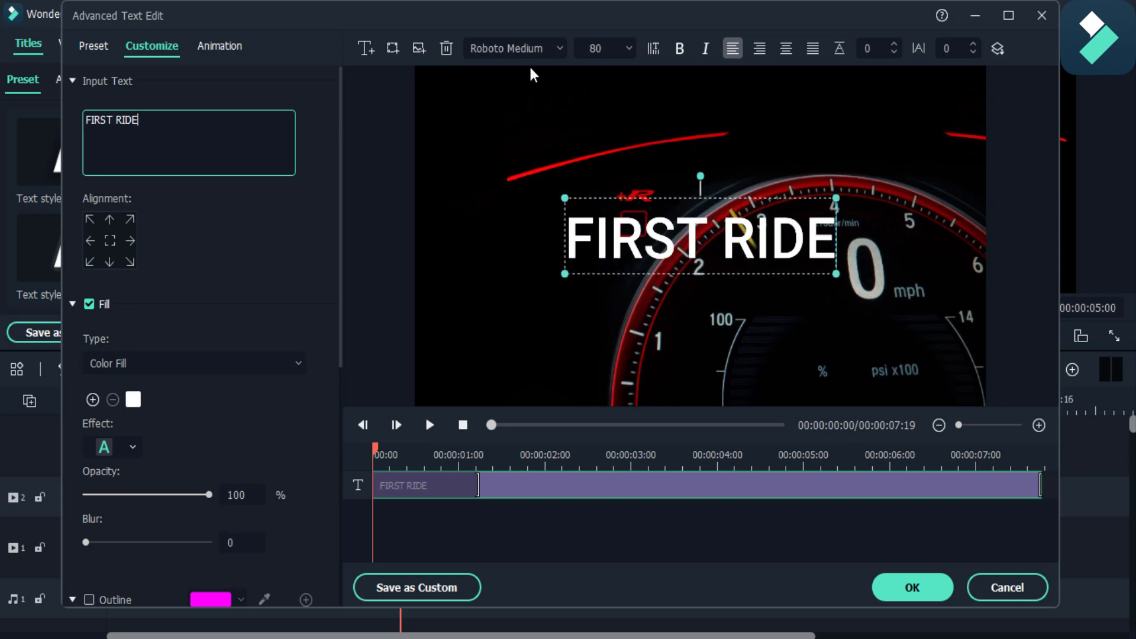
Step: Set the title font to Roboto Condensed Bold at size 150
left_click(553, 50)
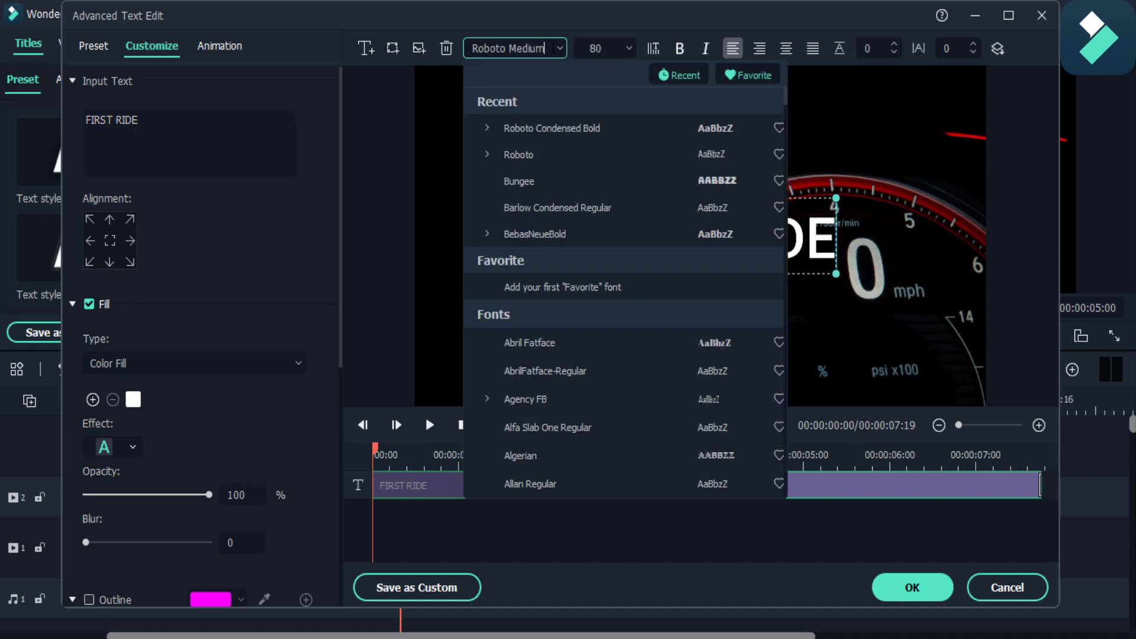
left_click(594, 128)
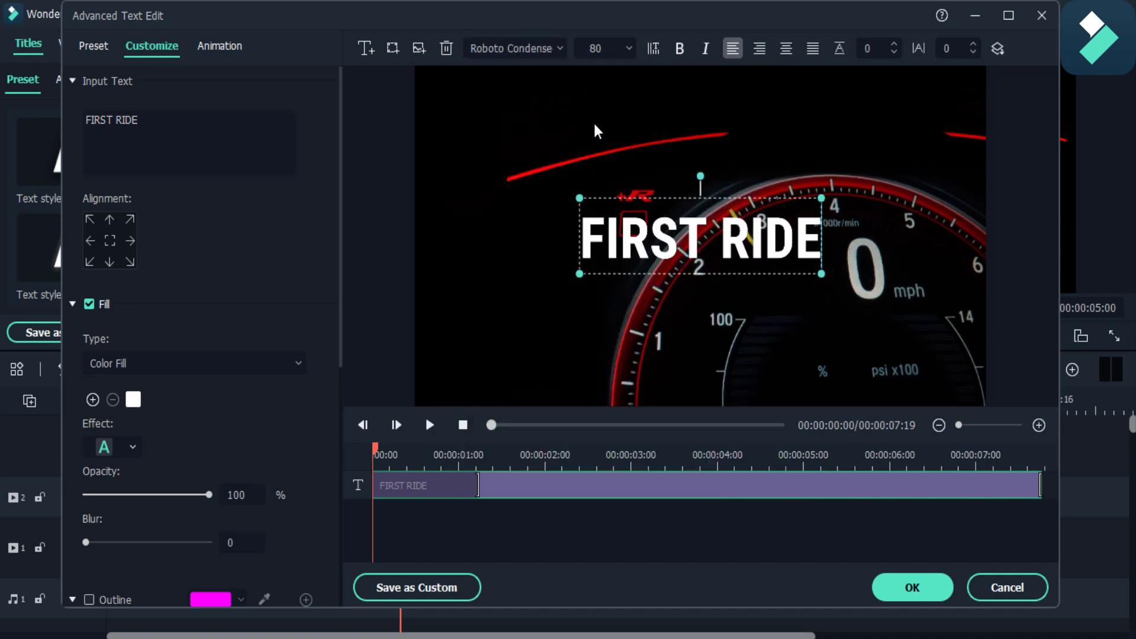
left_click(606, 46)
type("100")
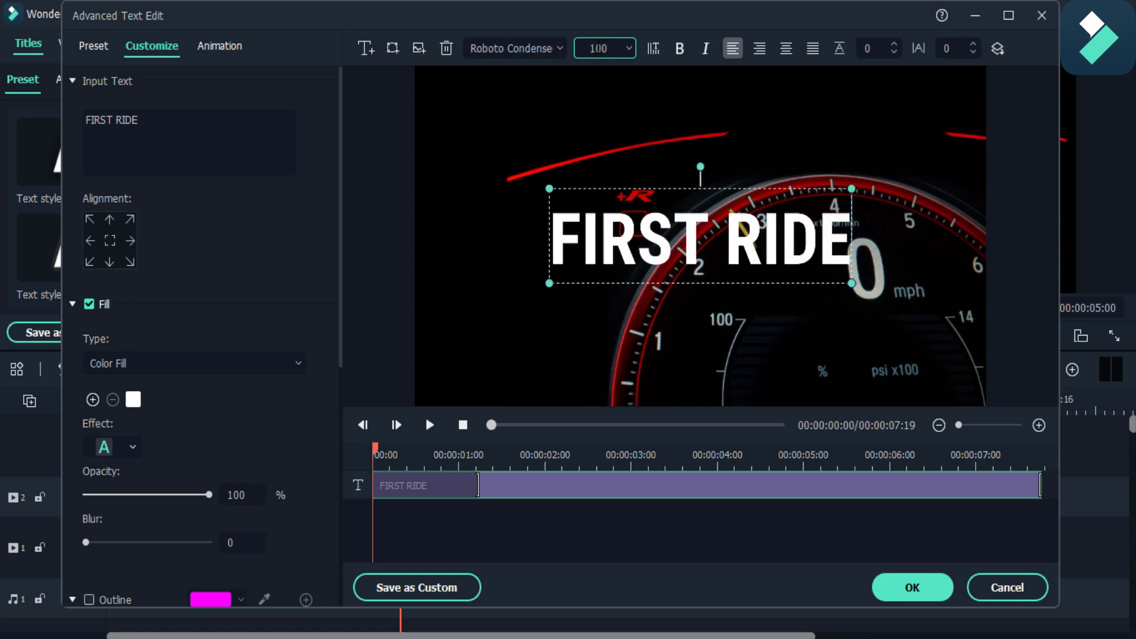
key("BackSpace")
key("BackSpace")
type("50")
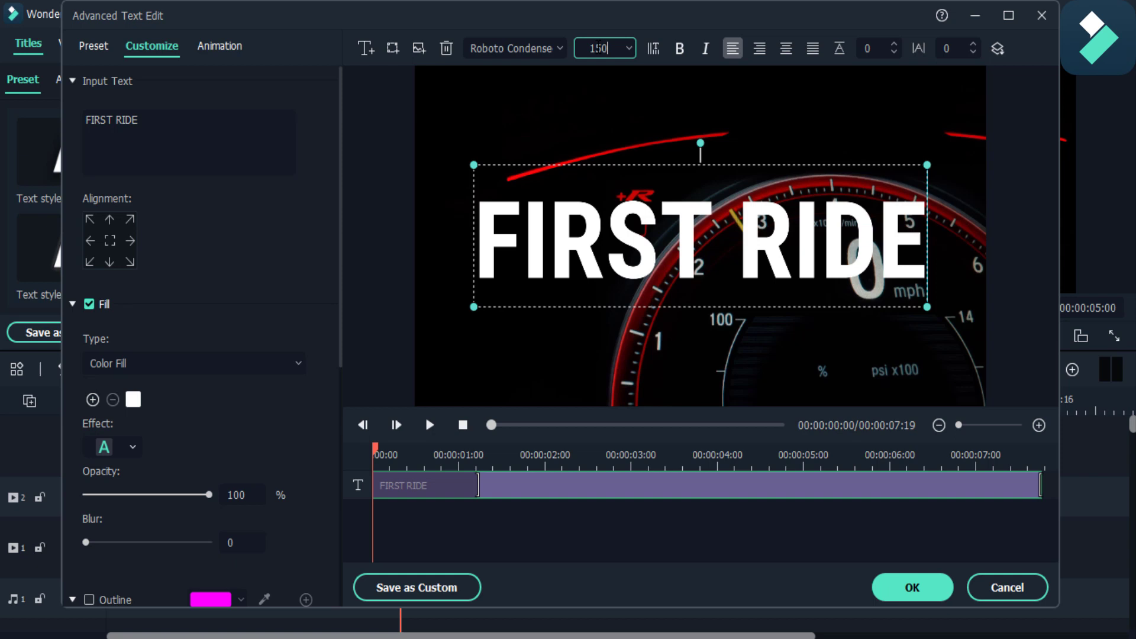
Step: Start editing the title's letter spacing value
scroll(952, 53, "down", 1)
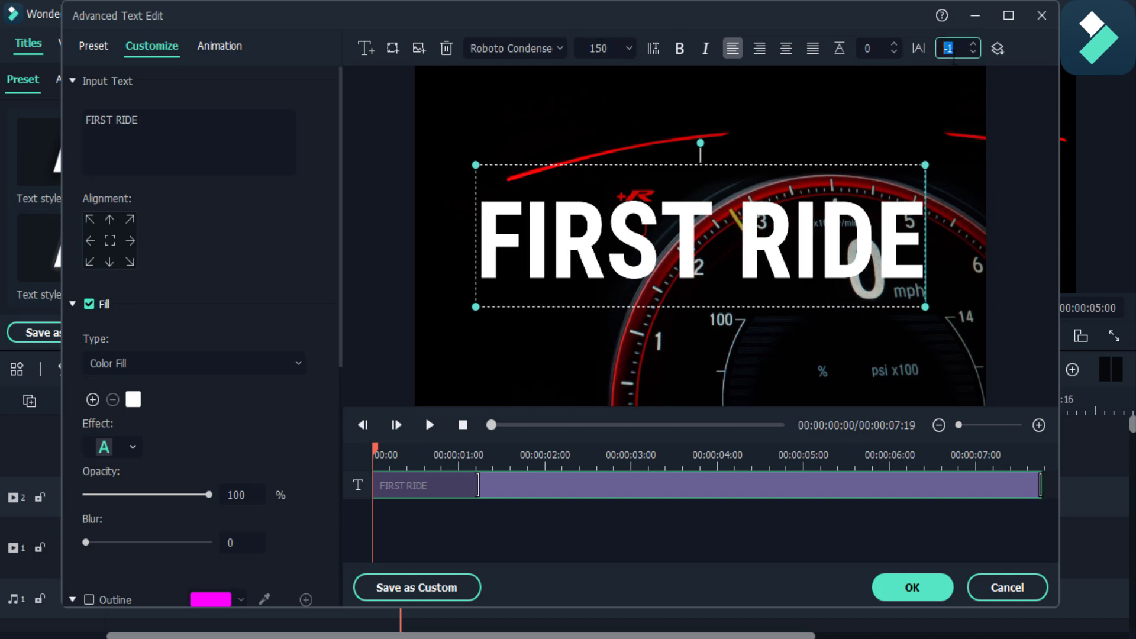
type("15")
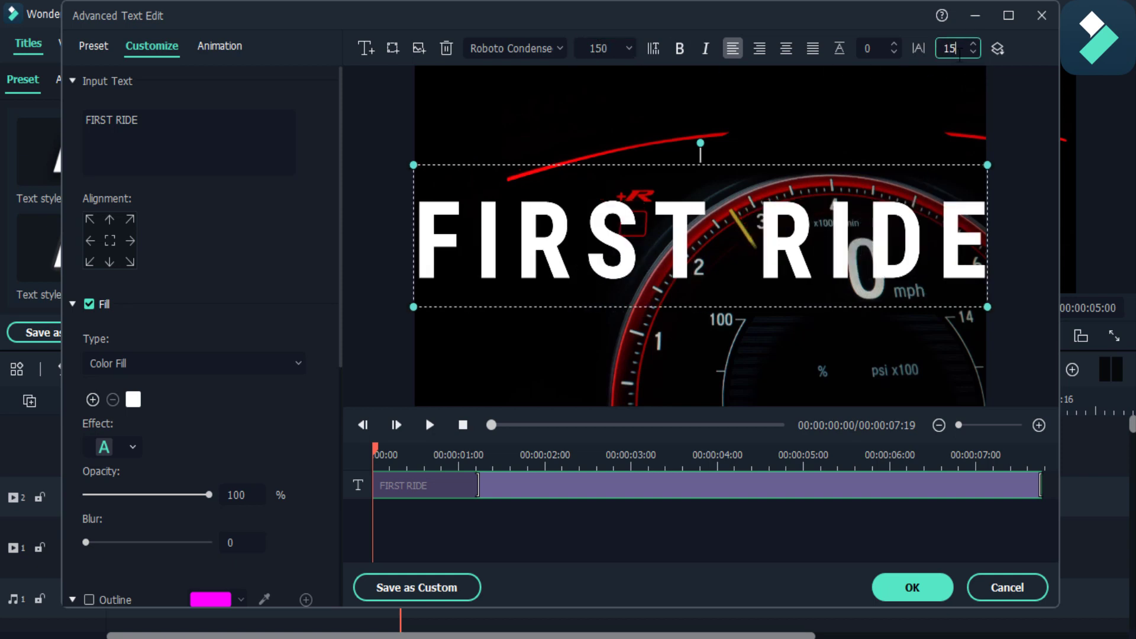
key("BackSpace")
key("BackSpace")
Step: Set the letter spacing to 10 and turn off the title's solid fill
type("5")
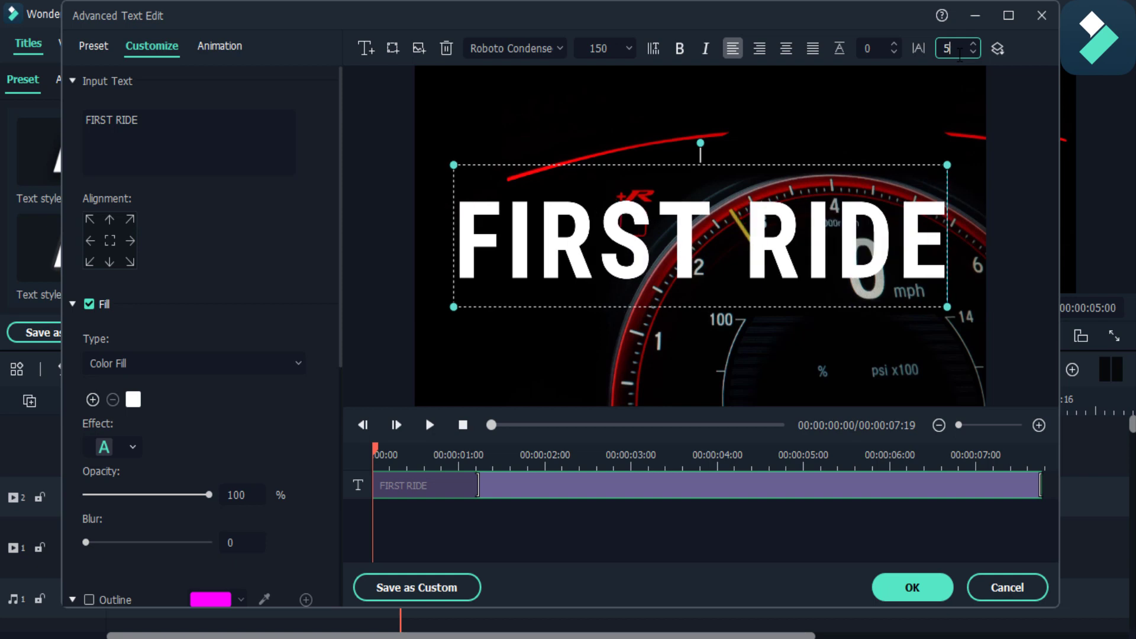
type("10")
scroll(133, 327, "down", 1)
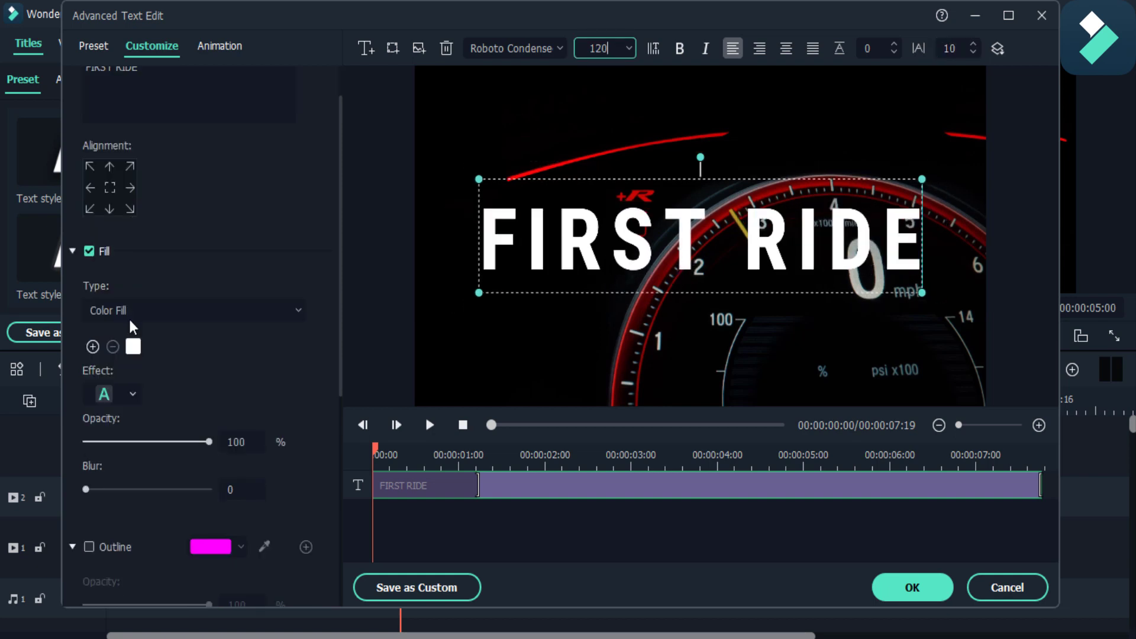
left_click(89, 251)
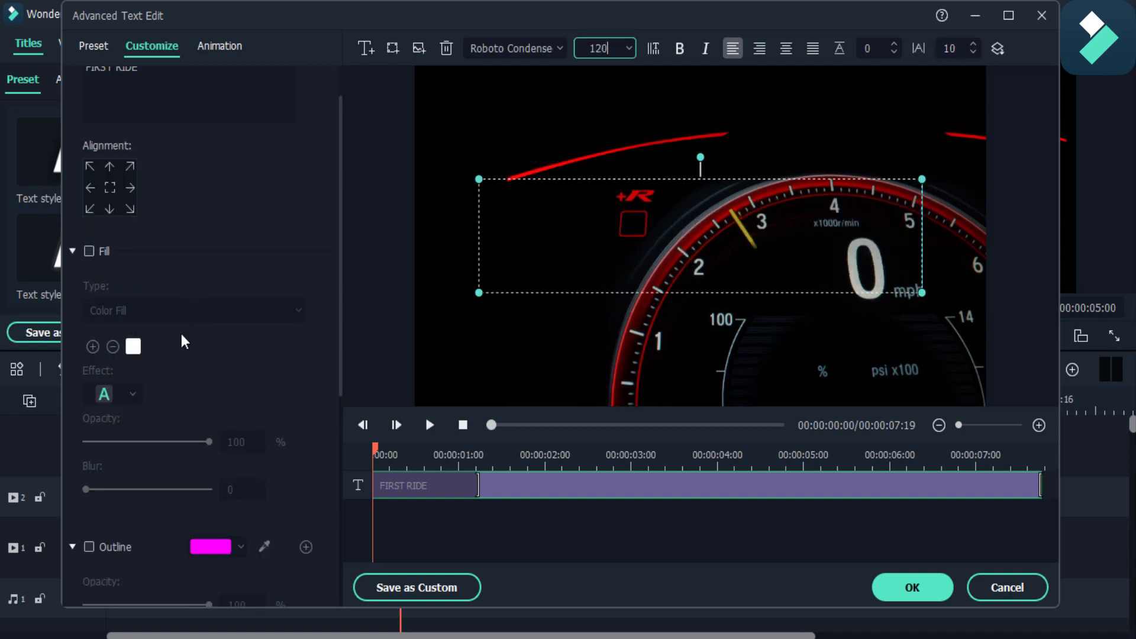
scroll(183, 342, "down", 2)
Step: Give the title letters a white outline with thickness 1
left_click(90, 441)
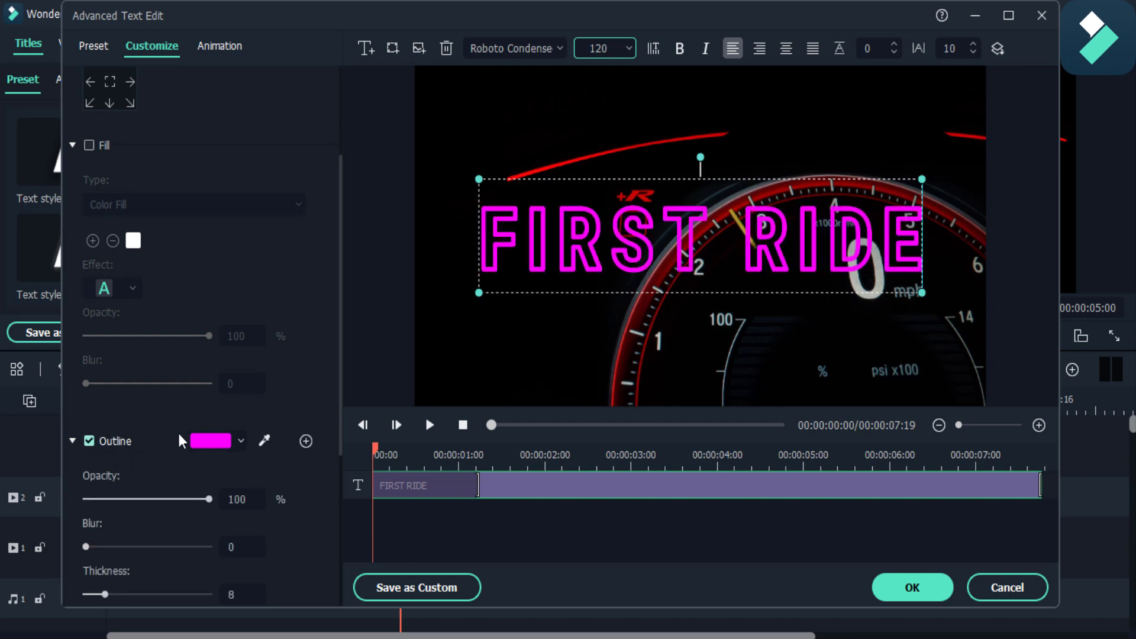
left_click(217, 443)
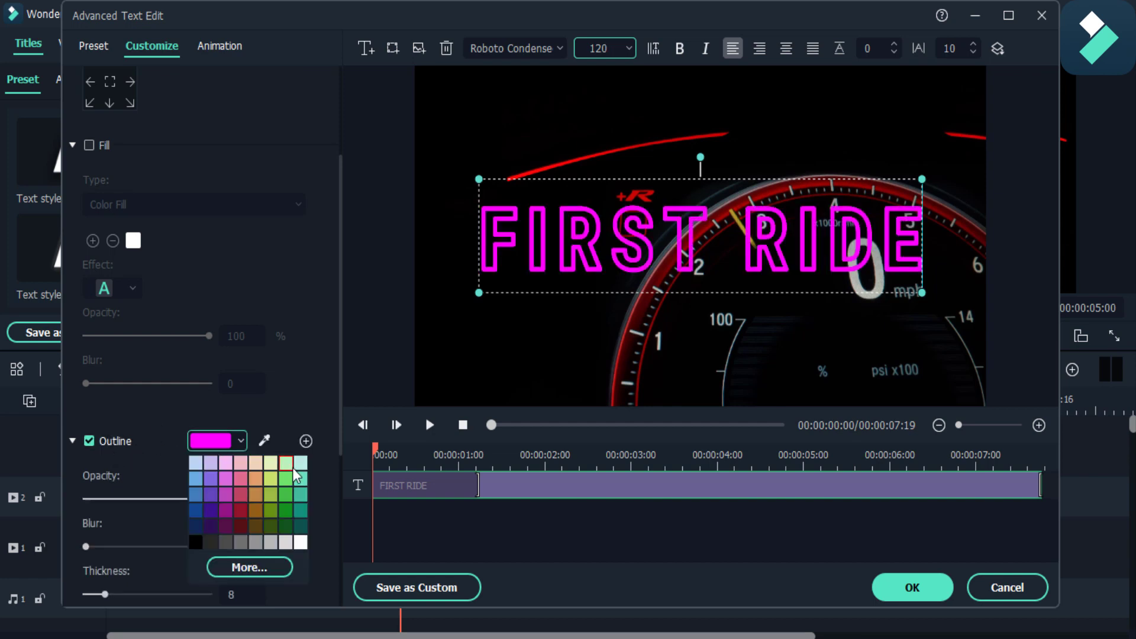
left_click(301, 542)
scroll(233, 436, "down", 2)
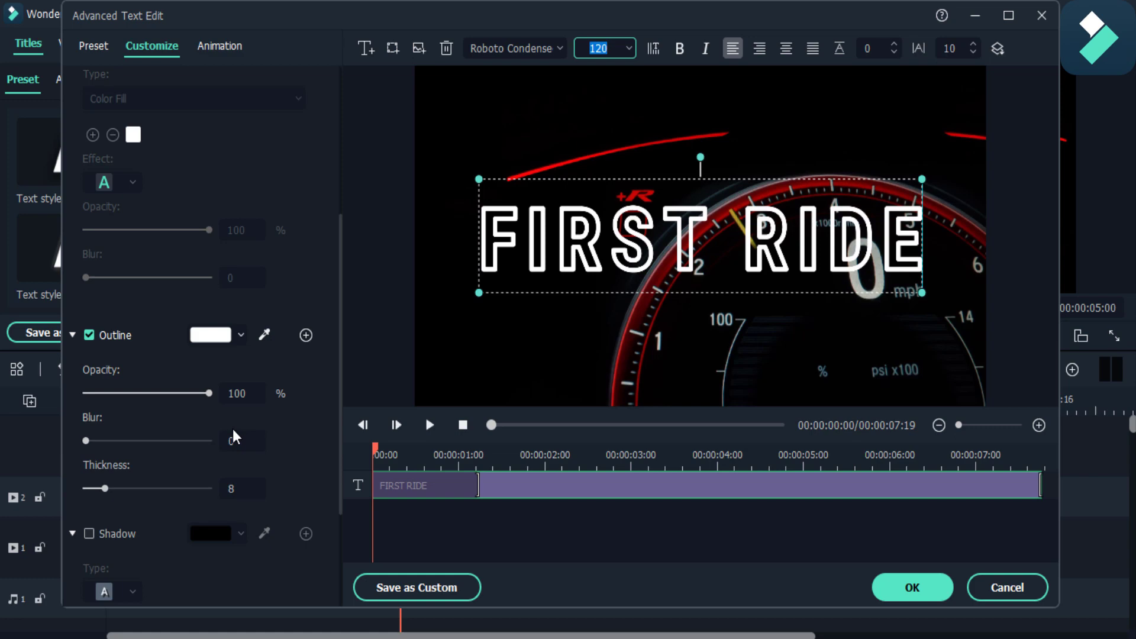
scroll(233, 436, "down", 1)
left_click(246, 436)
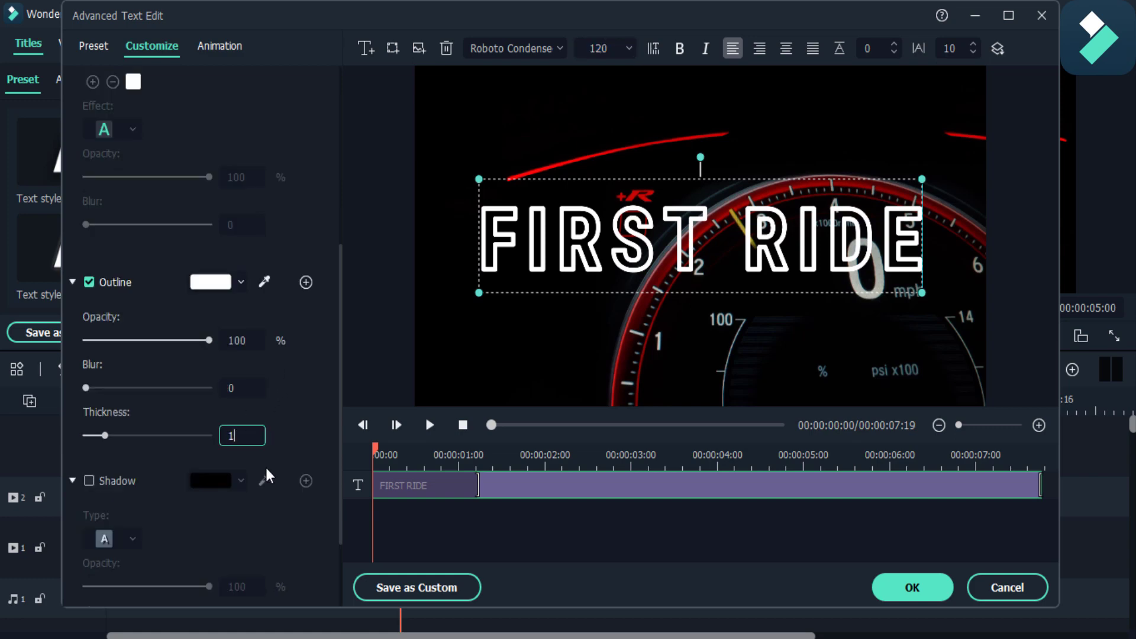
key("Return")
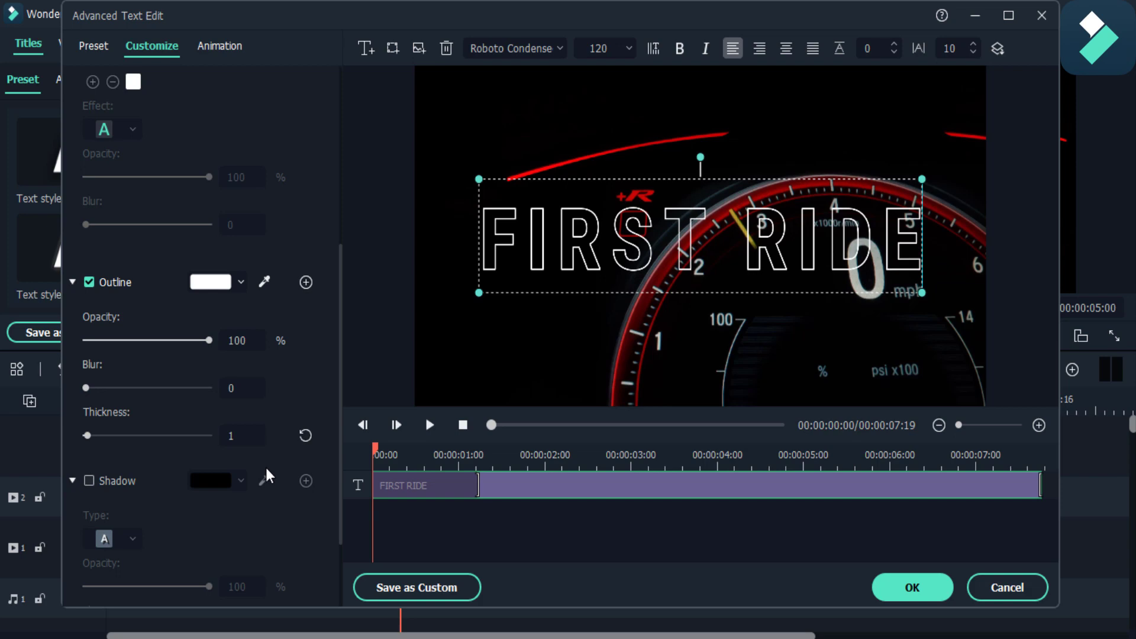
scroll(269, 470, "down", 2)
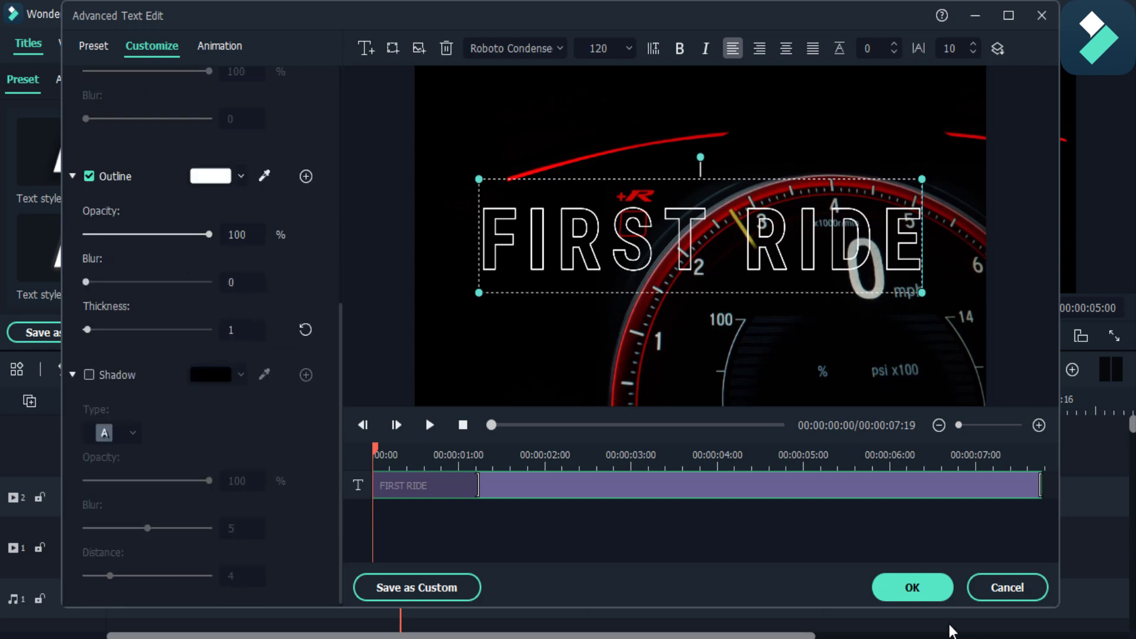
Step: Close the editor, then copy the FIRST RIDE title onto a third track and select the copy
left_click(913, 593)
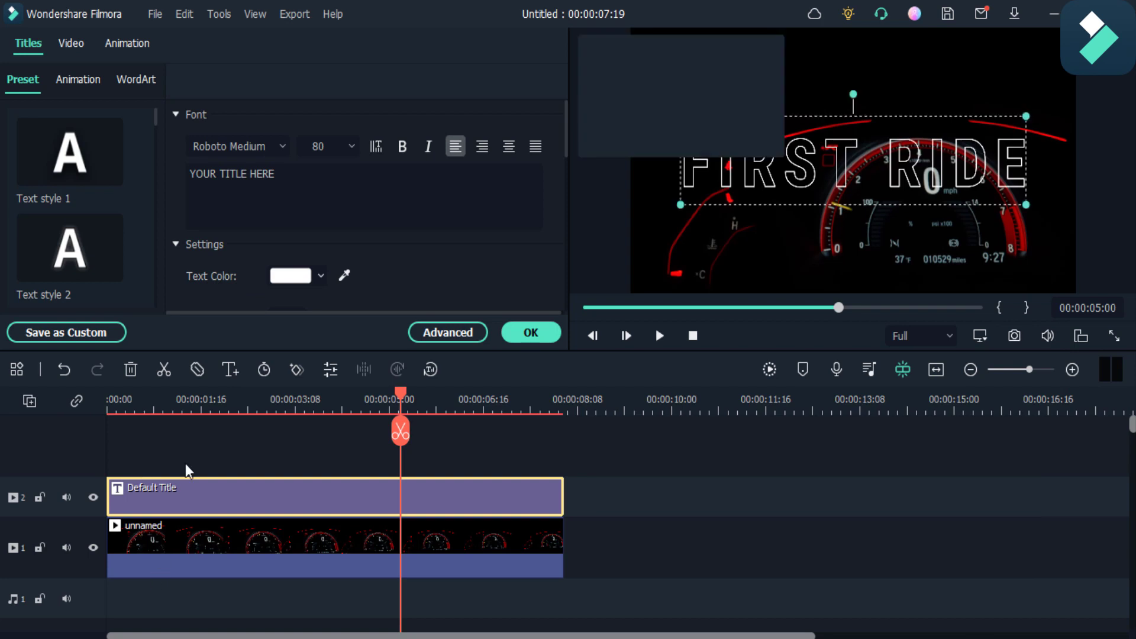
right_click(191, 492)
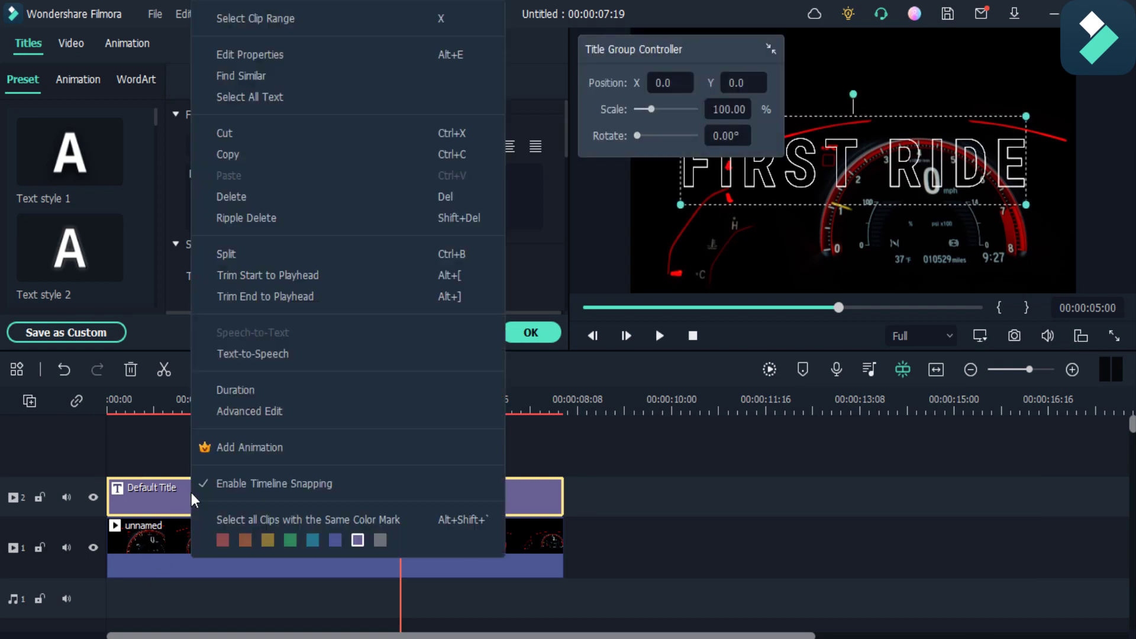
left_click(304, 160)
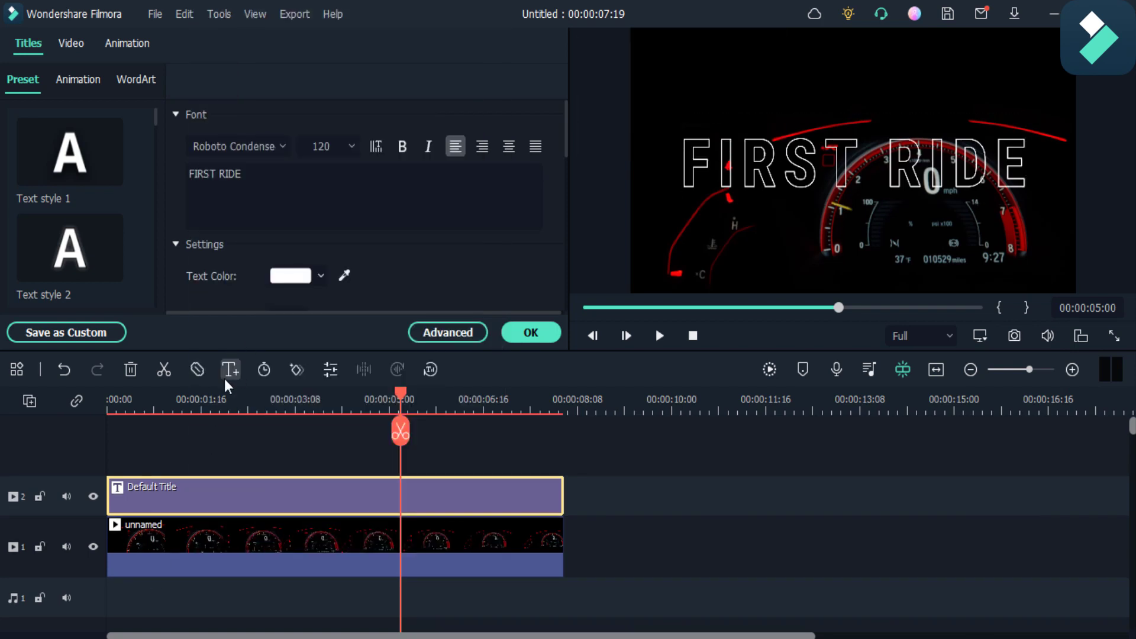
key("ctrl+v")
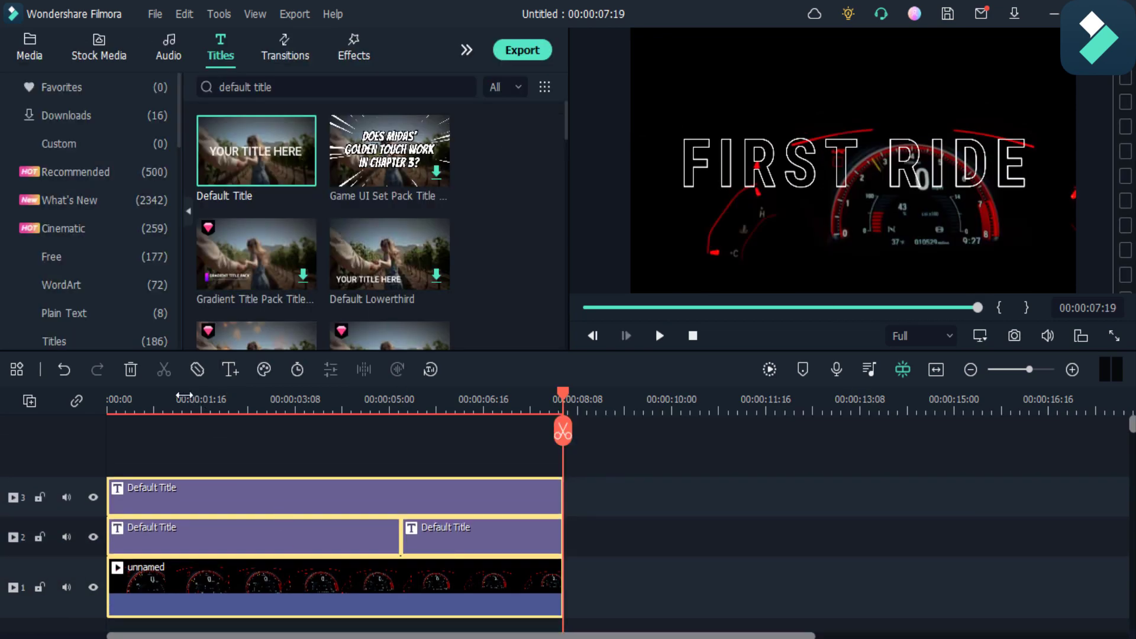
left_click(184, 396)
left_click(243, 489)
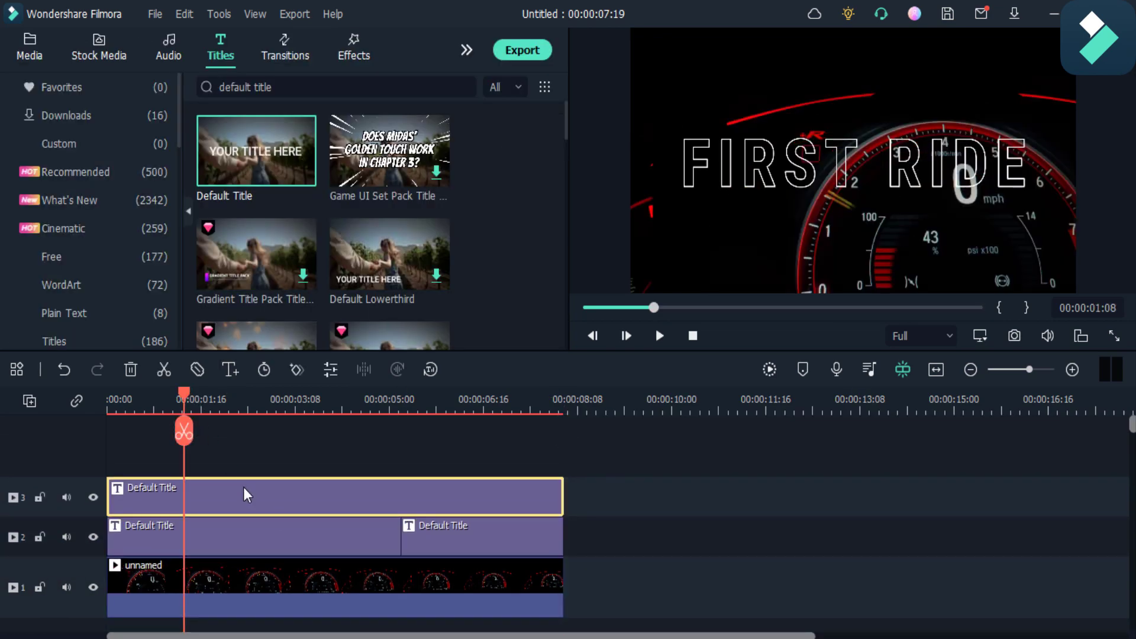
Step: On the top-track copy, disable the outline and enable a solid white fill
double_click(243, 487)
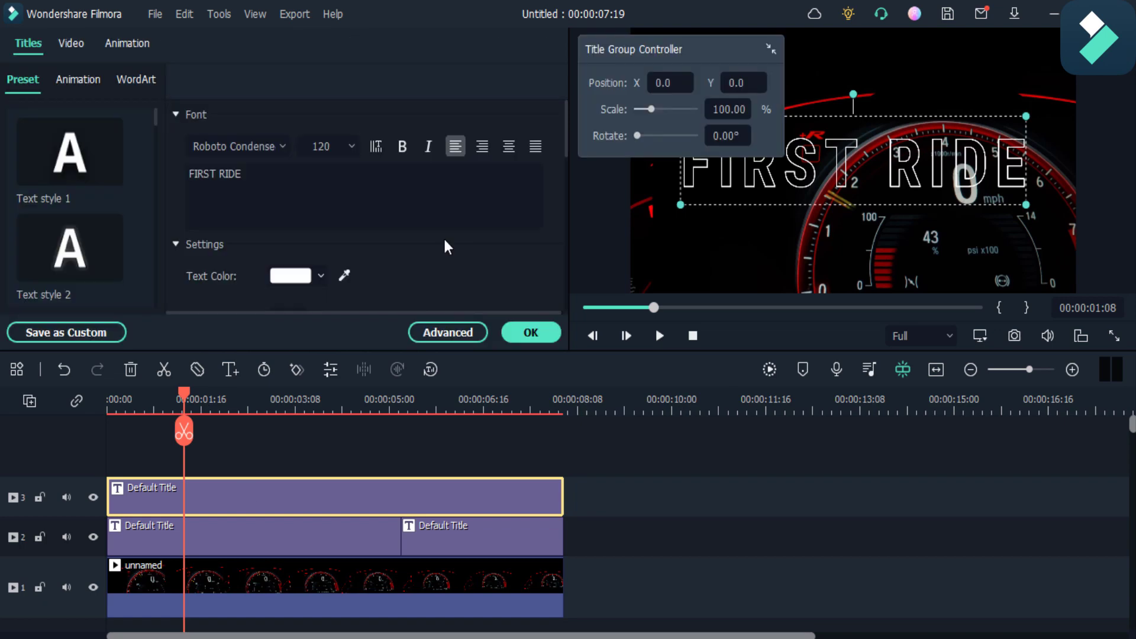
left_click(447, 333)
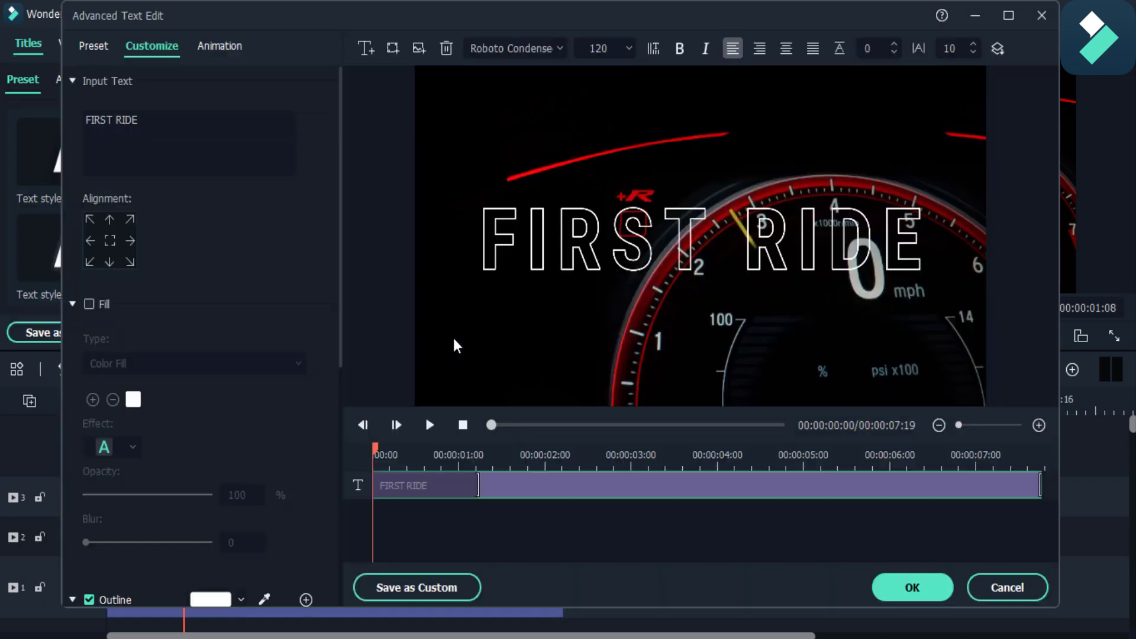
scroll(223, 399, "down", 2)
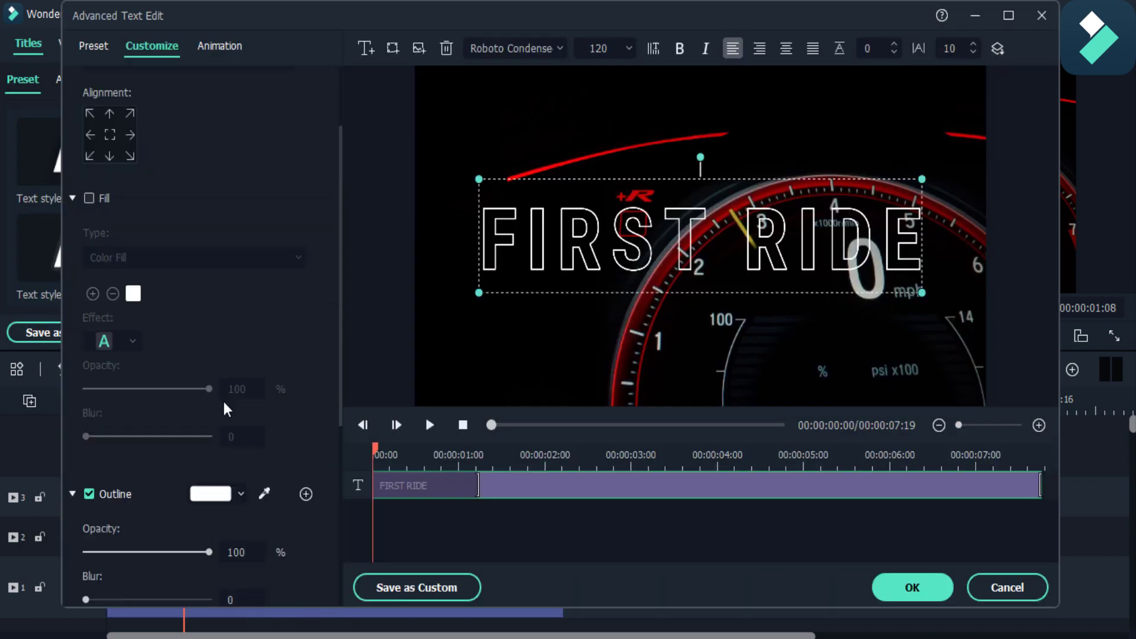
left_click(90, 499)
scroll(192, 431, "up", 2)
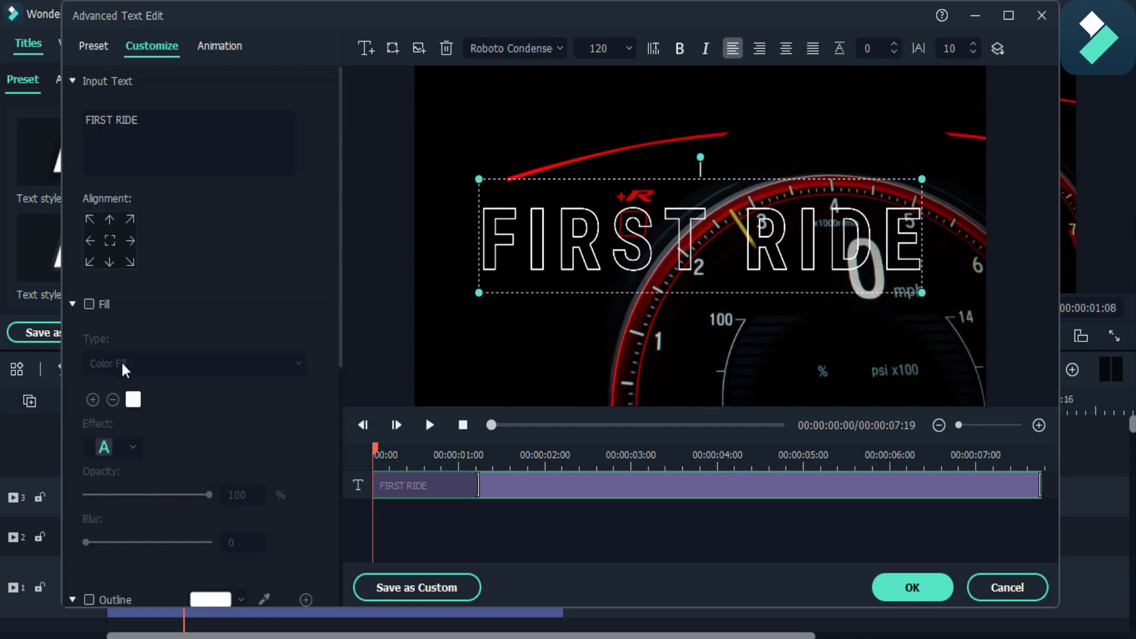
left_click(89, 304)
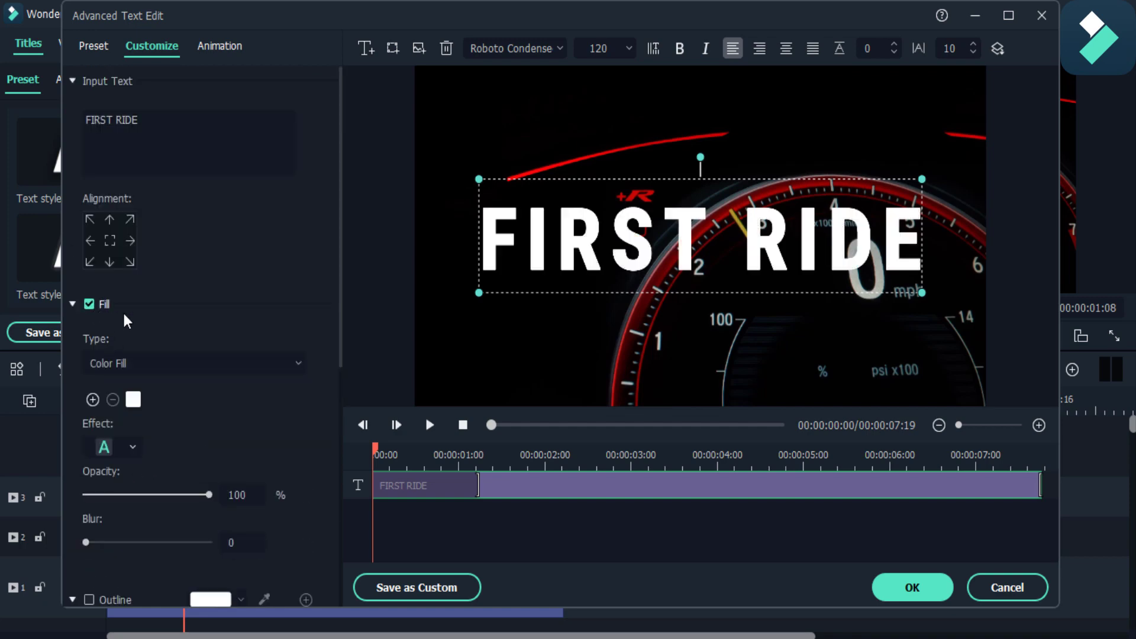
scroll(125, 312, "down", 5)
scroll(251, 381, "up", 5)
Step: Apply the Random 2 text animation to the copy and preview it
left_click(224, 47)
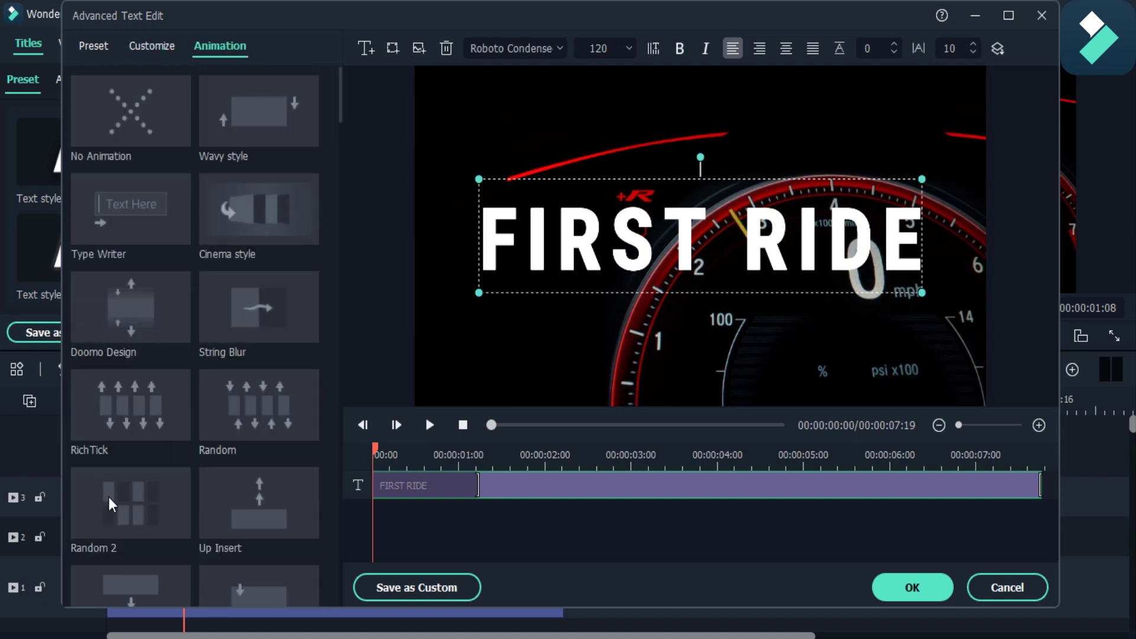
mouse_move(110, 497)
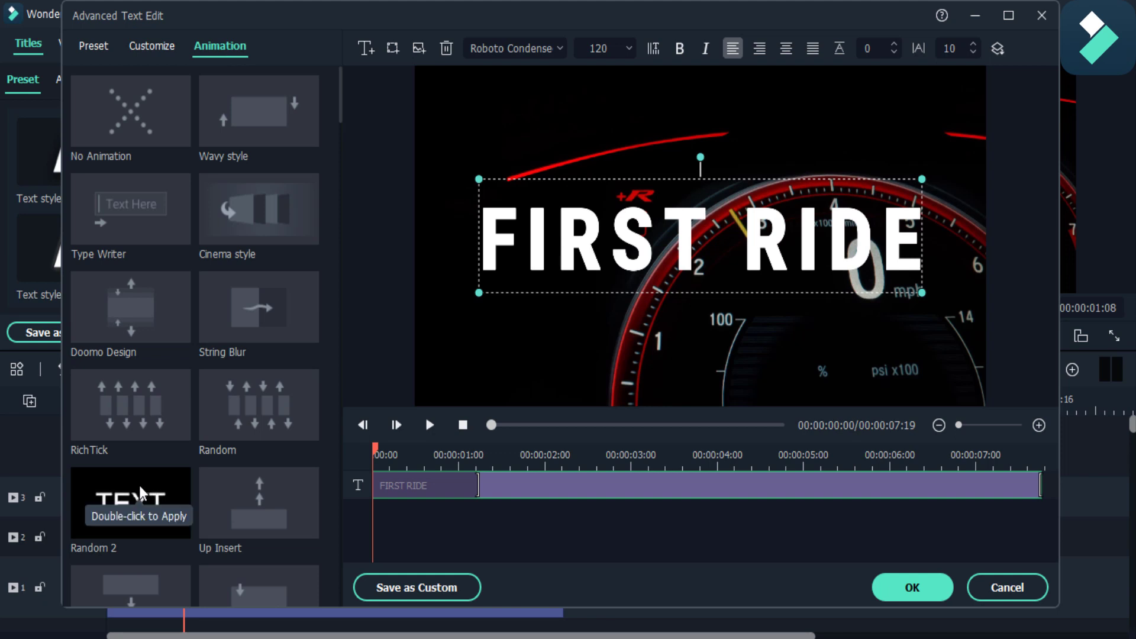
left_click(141, 491)
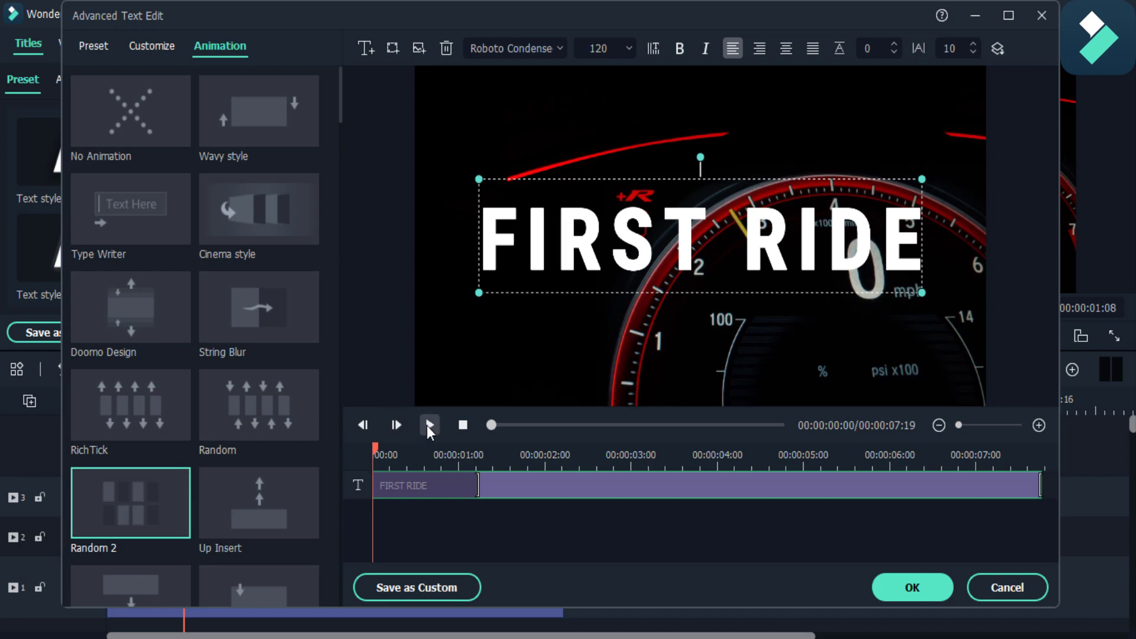
left_click(430, 425)
left_click(429, 425)
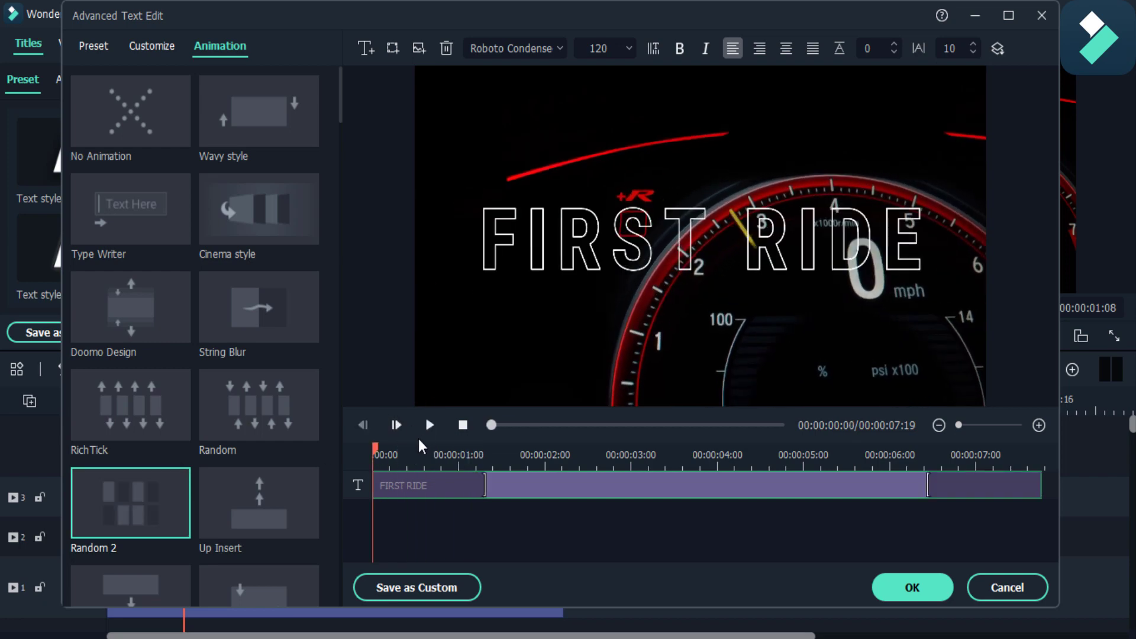
left_click(431, 432)
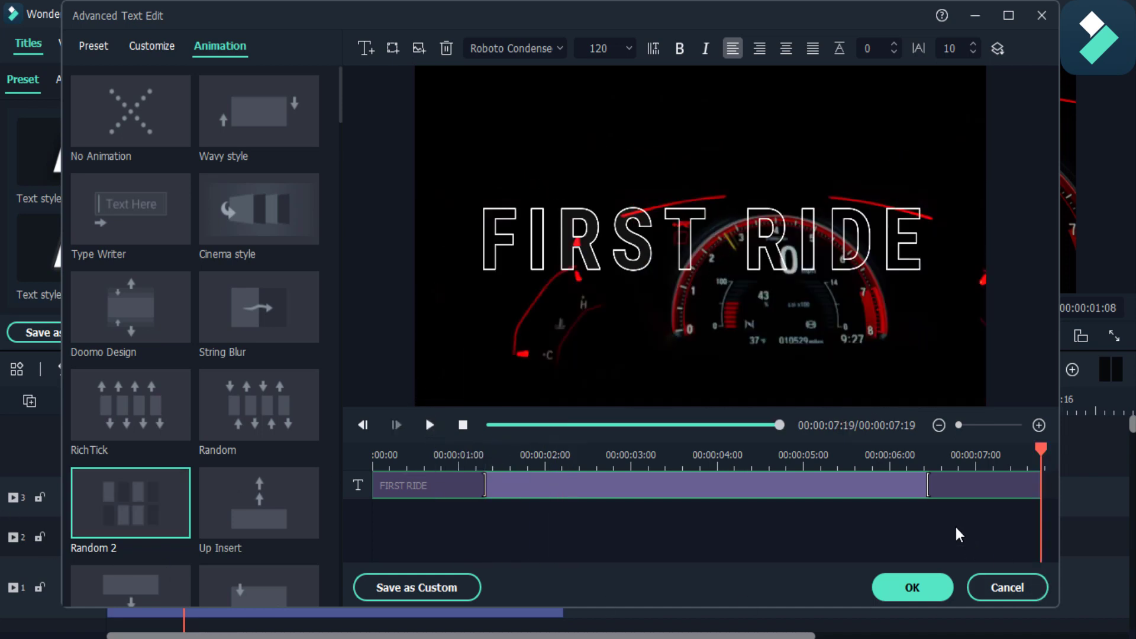
Step: Drag the animation marker to the clip's end to drop the out-animation, then replay the preview
left_click_drag(927, 485, 1042, 495)
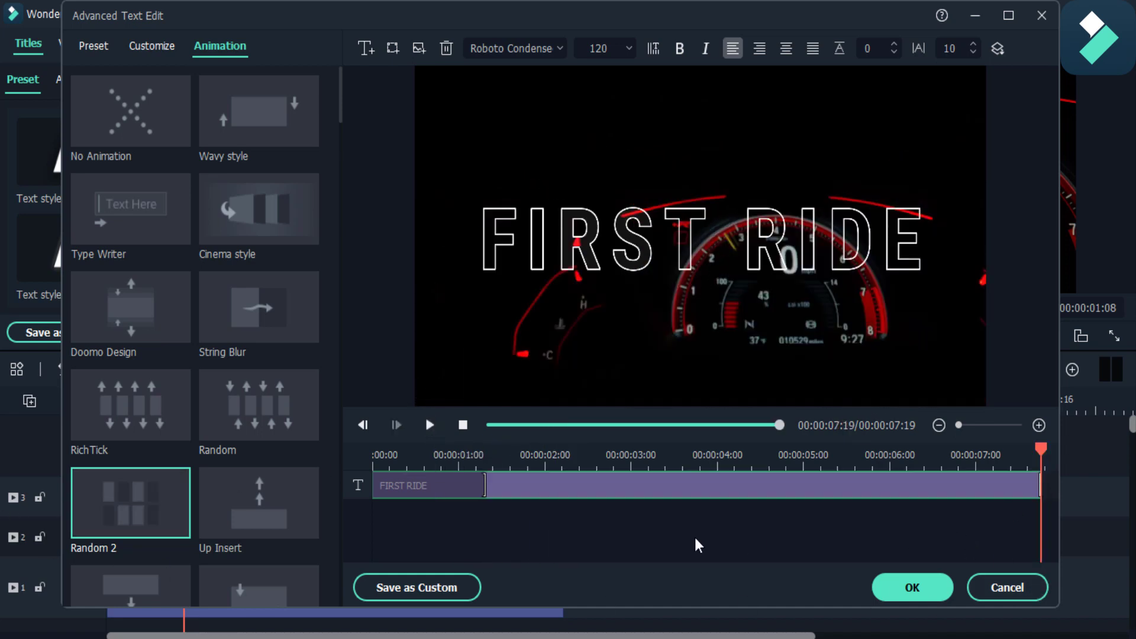
left_click_drag(499, 494, 1032, 521)
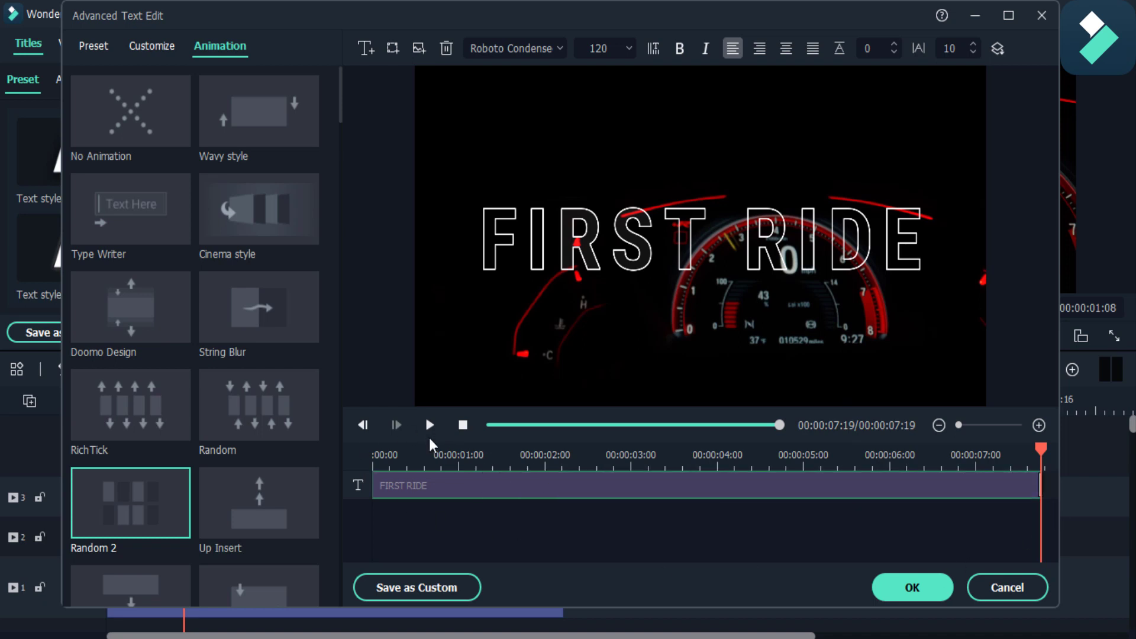
left_click(431, 424)
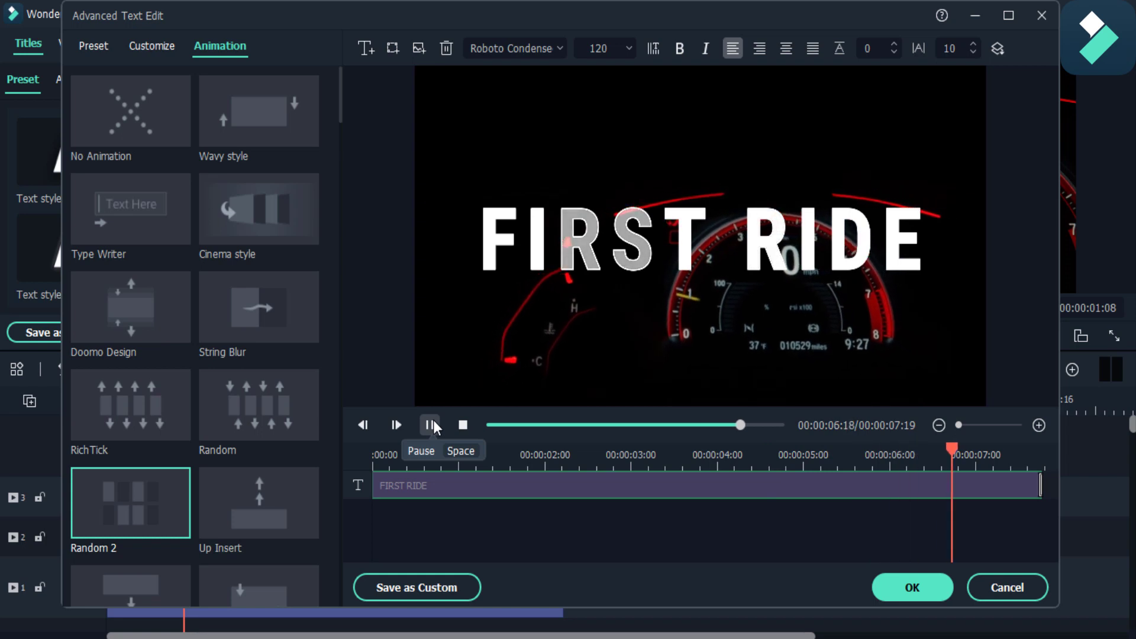
left_click(740, 485)
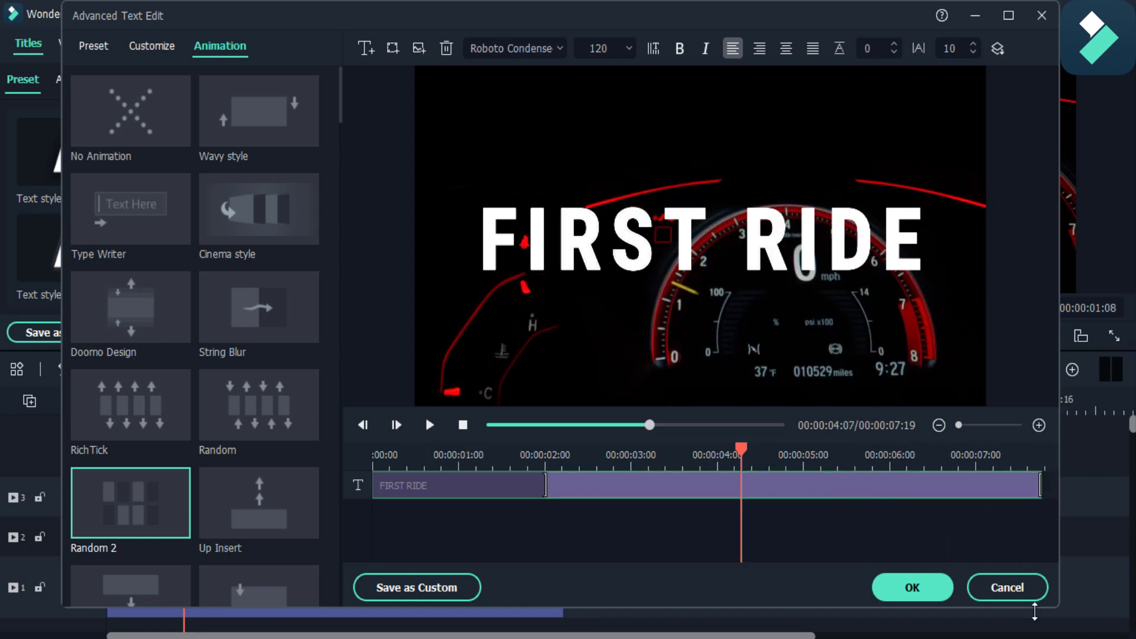
left_click_drag(748, 462, 374, 457)
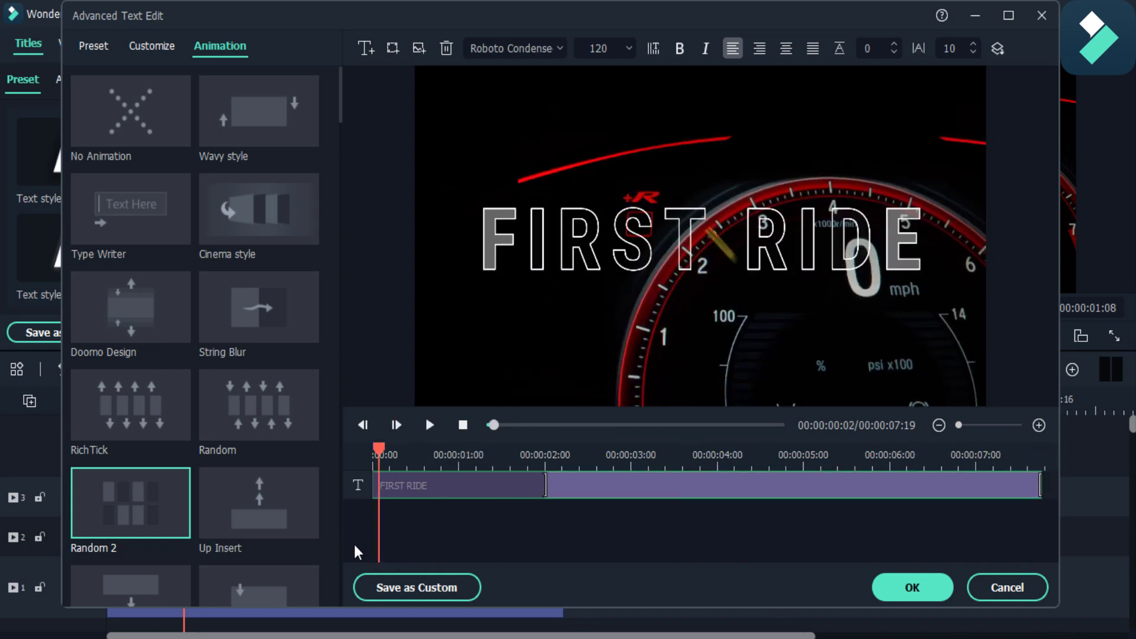
left_click(437, 421)
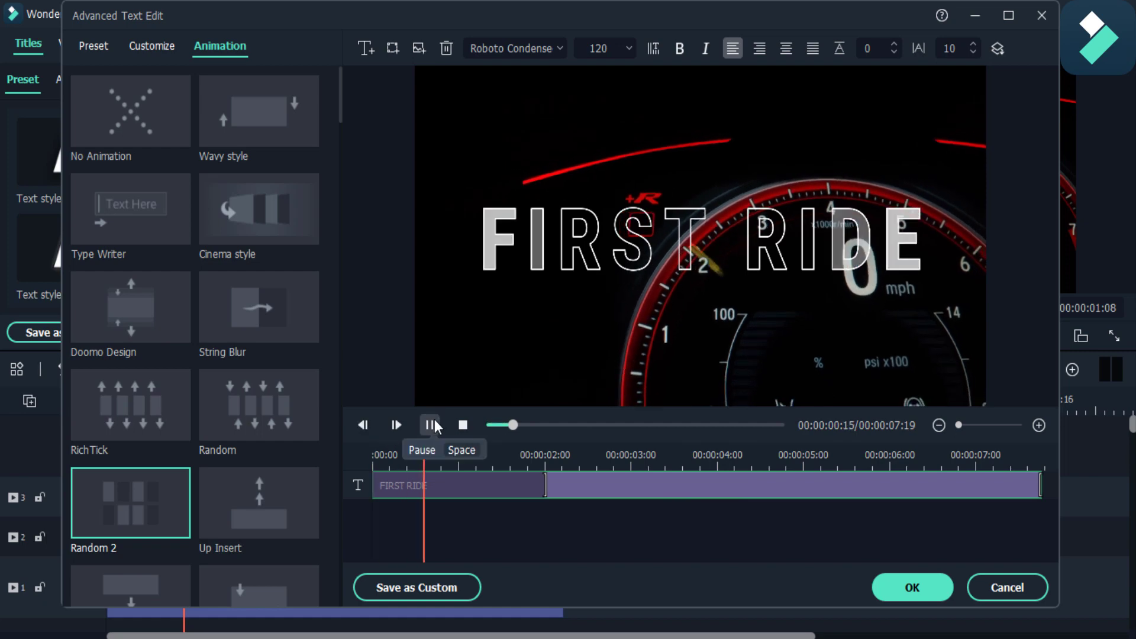
Step: Confirm the editor, rewind to 00:00:00:00 and play the finished 7:19 clip
left_click(912, 588)
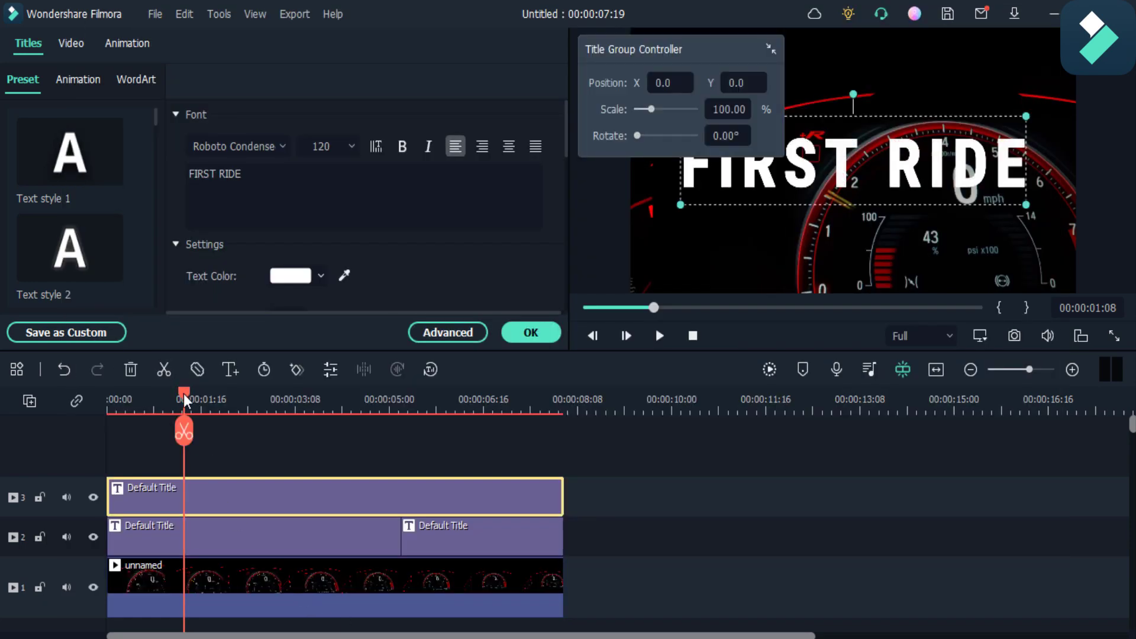
left_click_drag(183, 393, 109, 398)
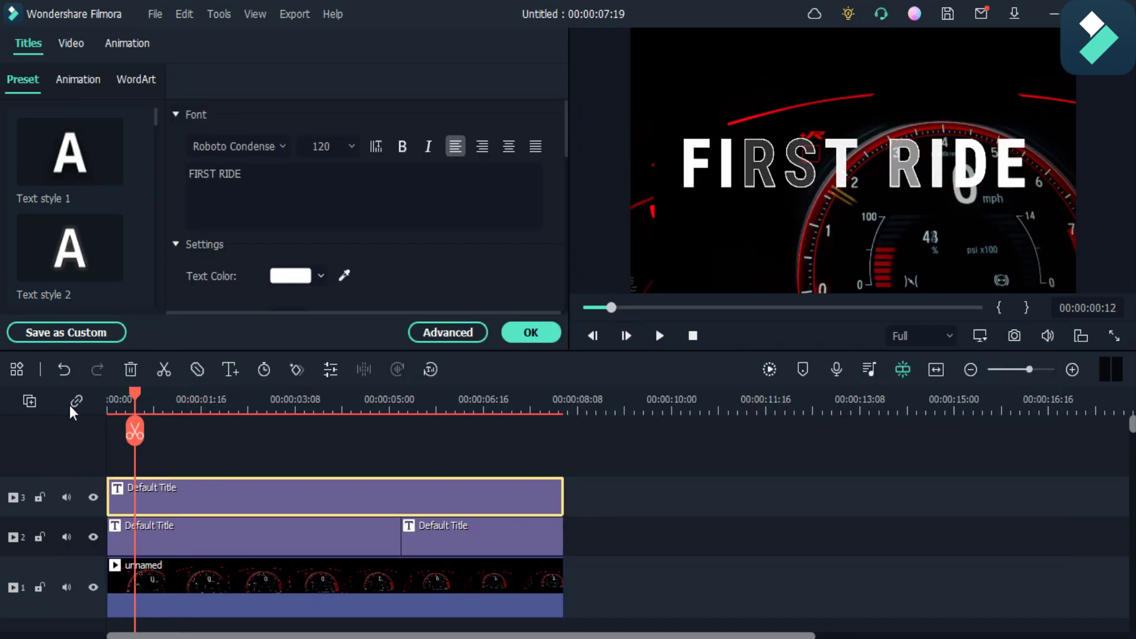
left_click(657, 335)
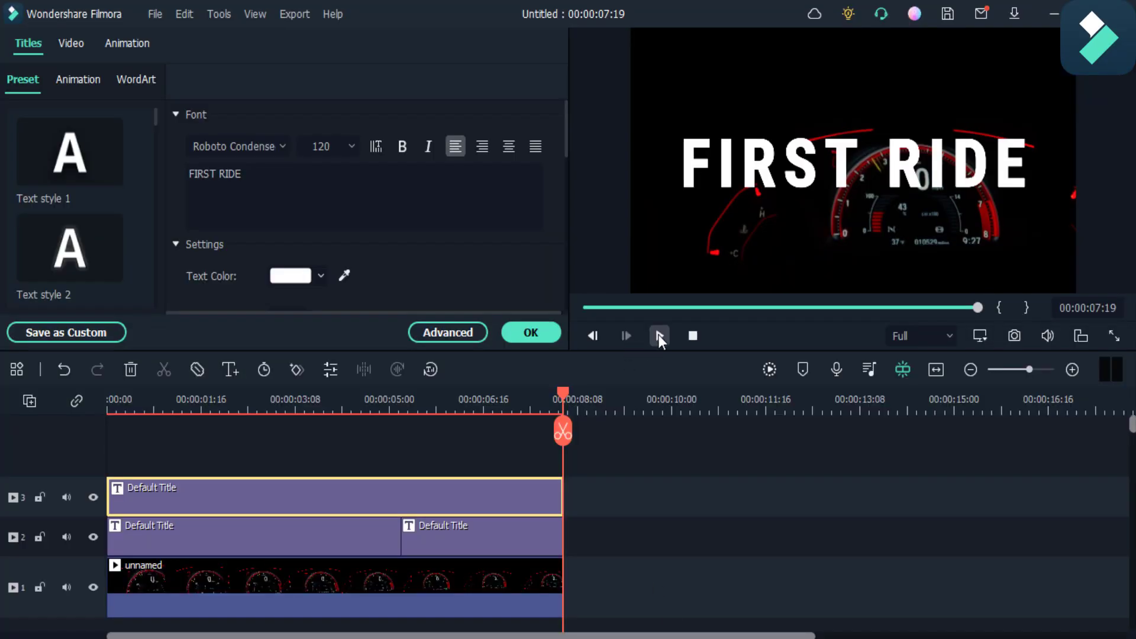
left_click(657, 336)
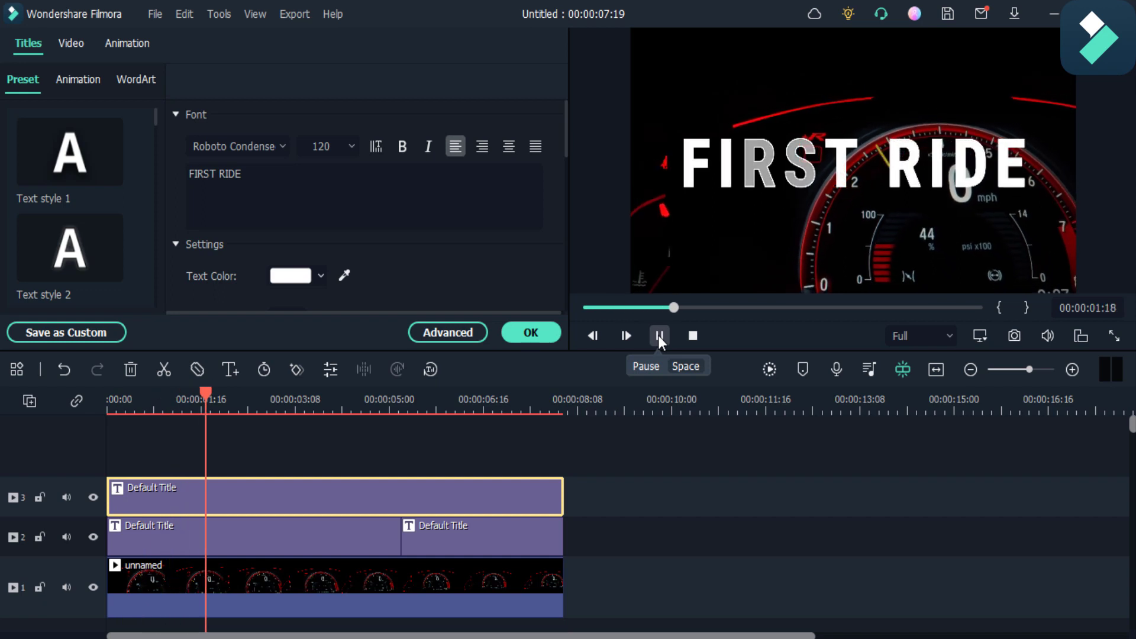